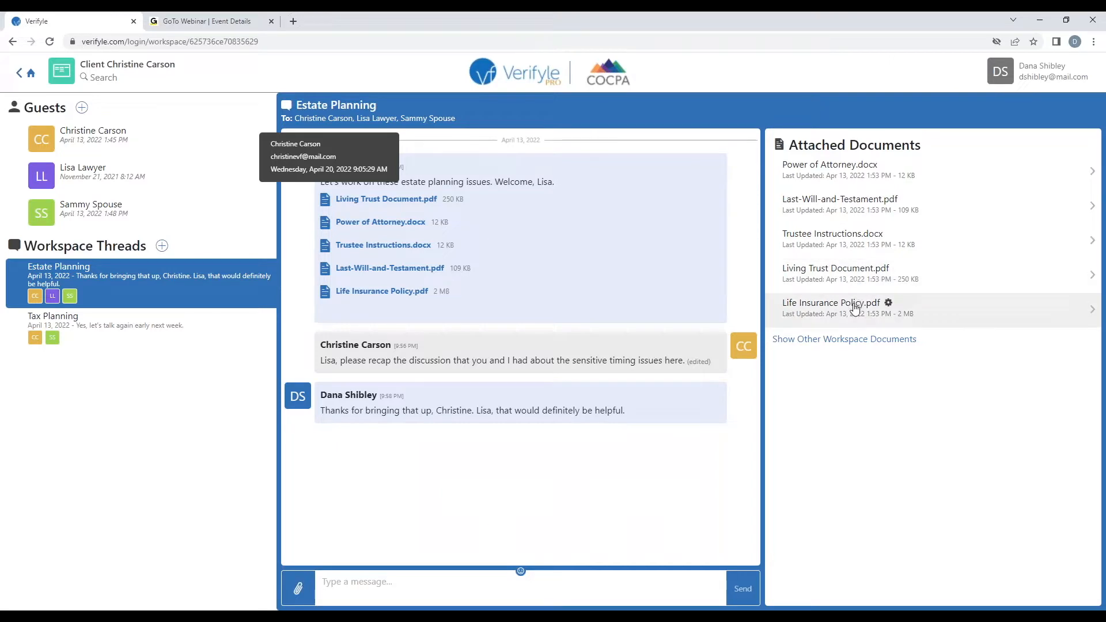
# Check Life Insurance Policy.pdf's access history, expanding the first guest who opened it 9 times
pyautogui.click(887, 304)
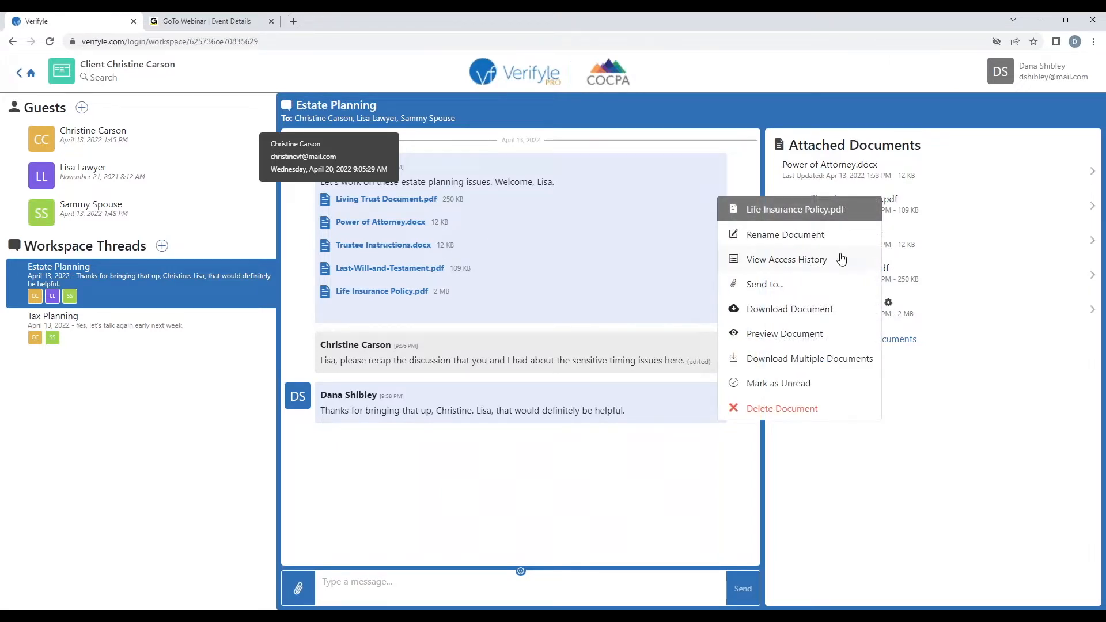
pyautogui.click(846, 260)
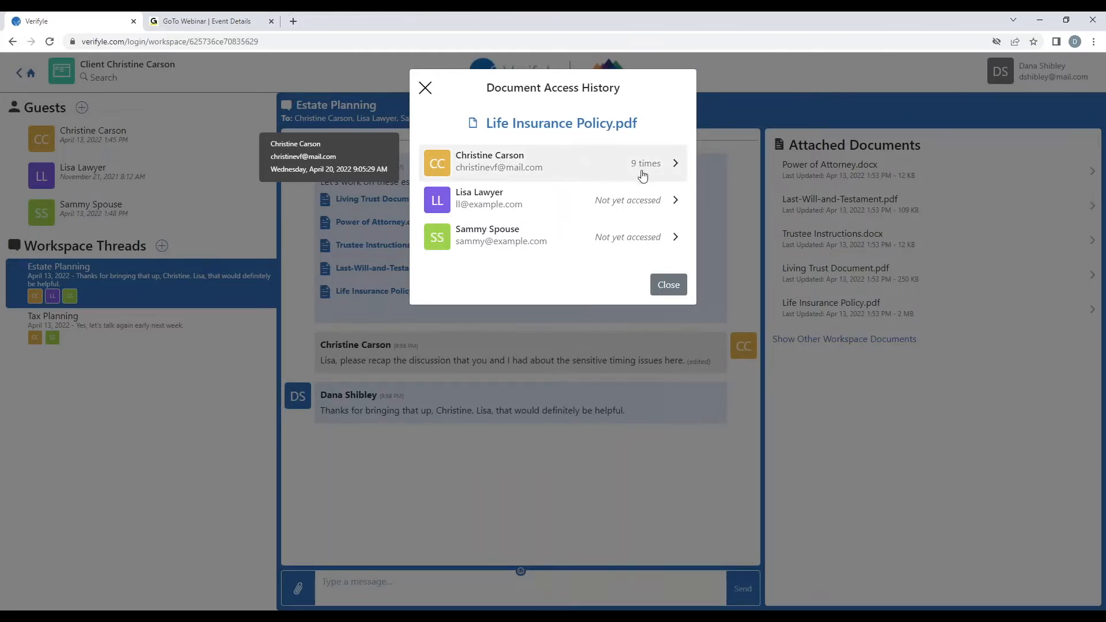
pyautogui.click(606, 163)
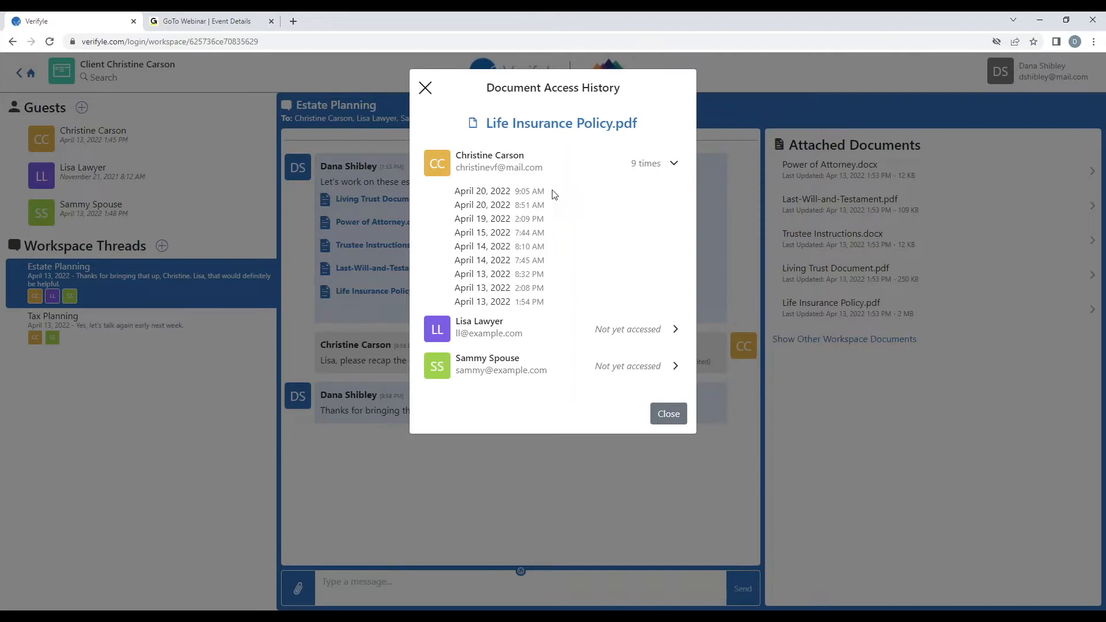
pyautogui.click(668, 413)
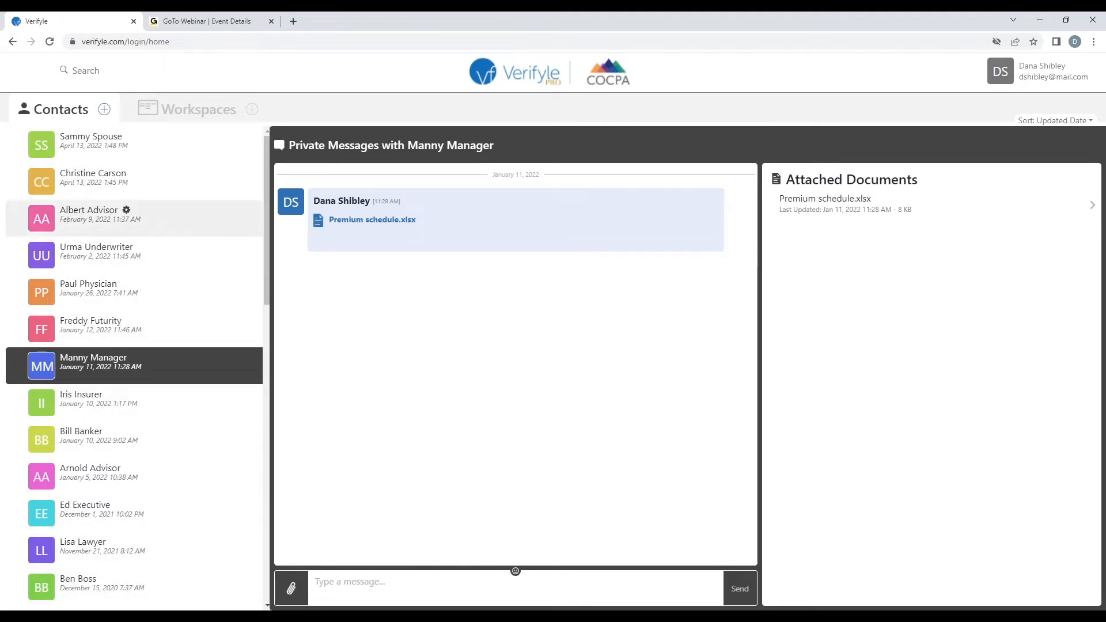
# Open the client contact's private thread showing her reply and Annuity policy.pdf
pyautogui.click(149, 184)
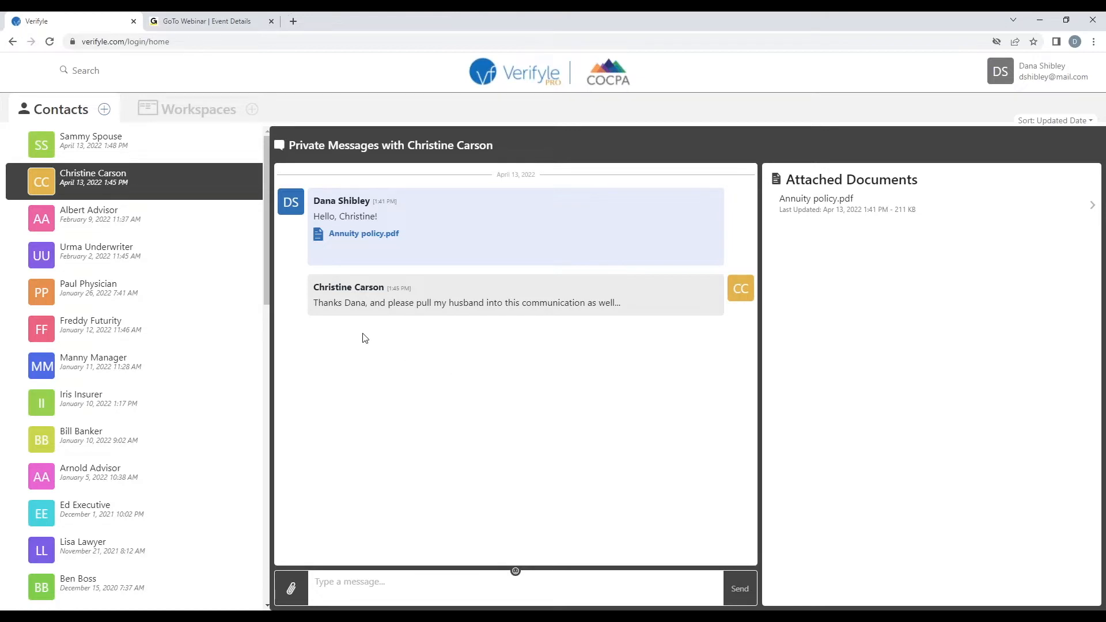
# Open the client's workspace from the Workspaces list and highlight its name
pyautogui.click(191, 120)
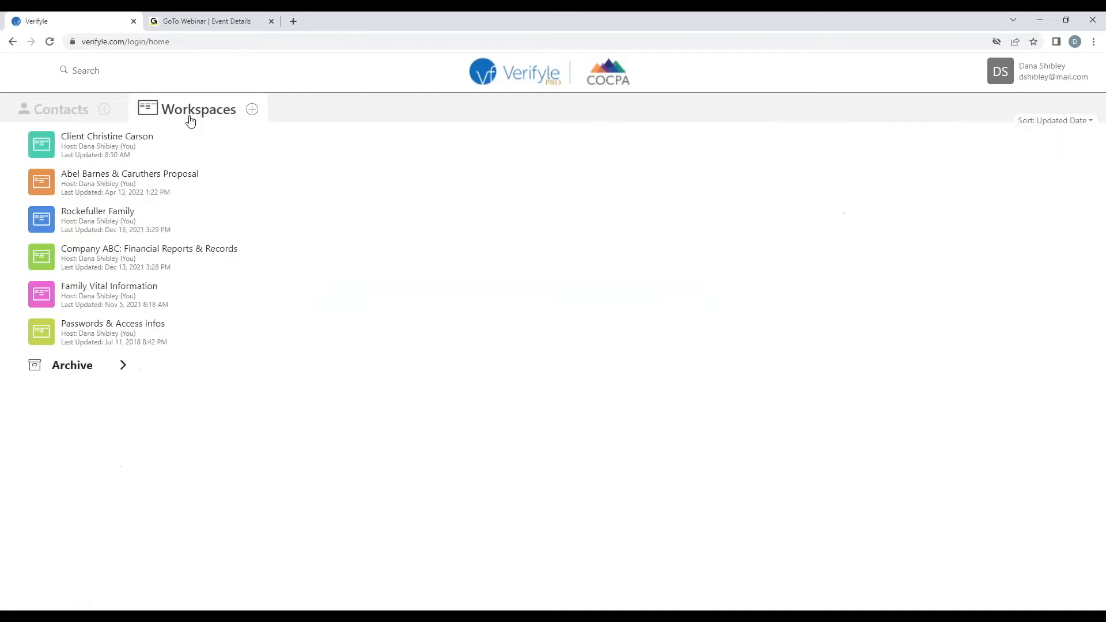
pyautogui.click(125, 145)
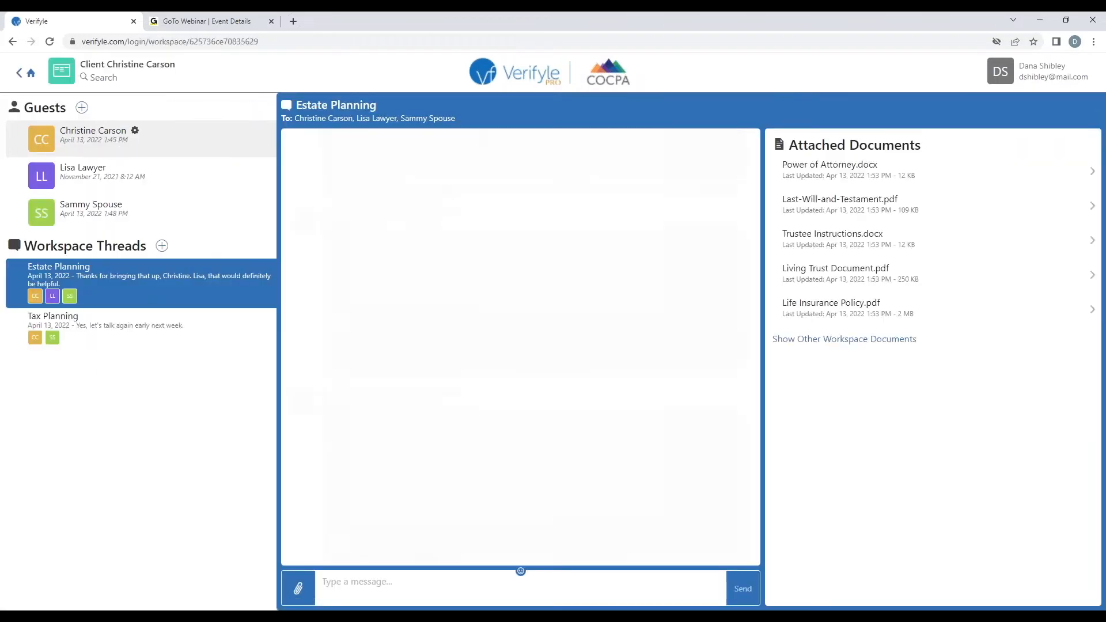
pyautogui.moveTo(82, 62); pyautogui.dragTo(178, 69)
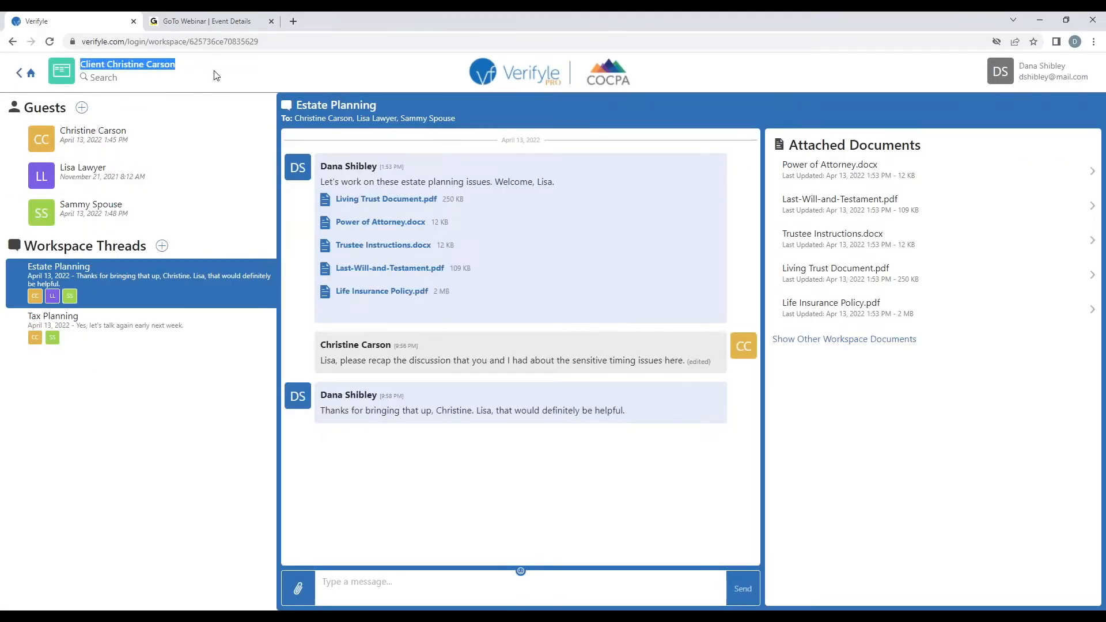
pyautogui.click(222, 85)
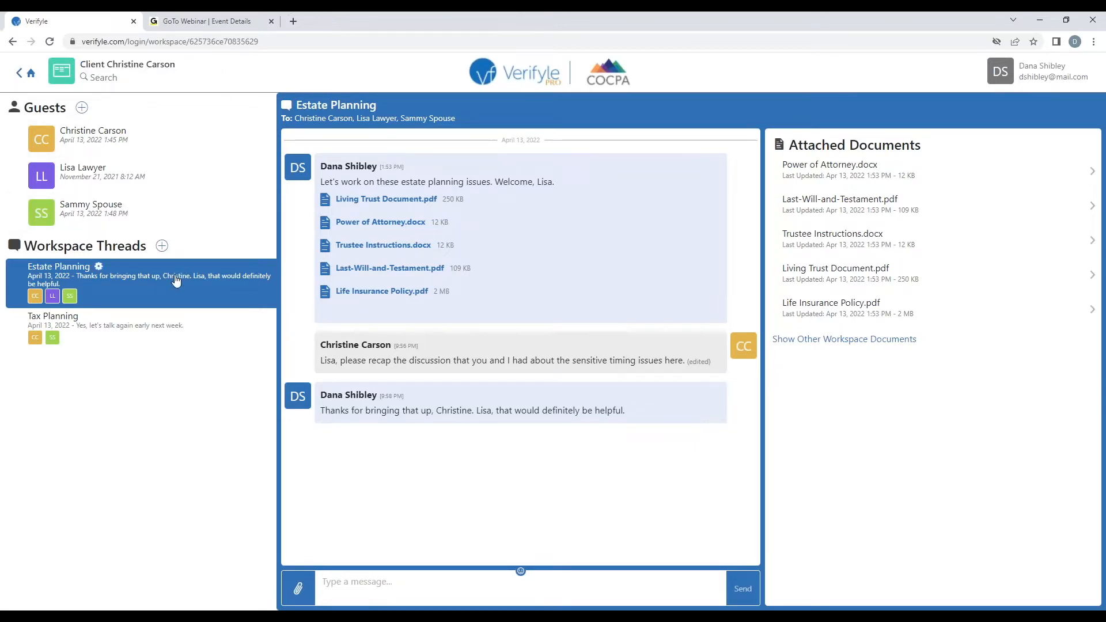
# Switch back and forth between the Tax Planning and Estate Planning threads, ending on Estate Planning
pyautogui.click(174, 326)
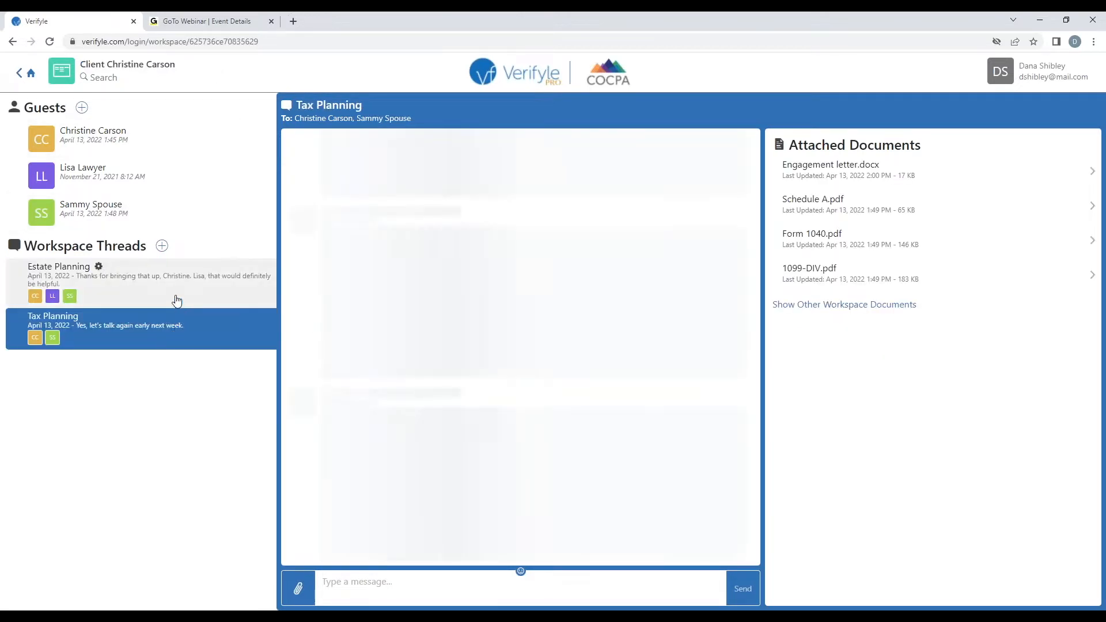
pyautogui.click(169, 286)
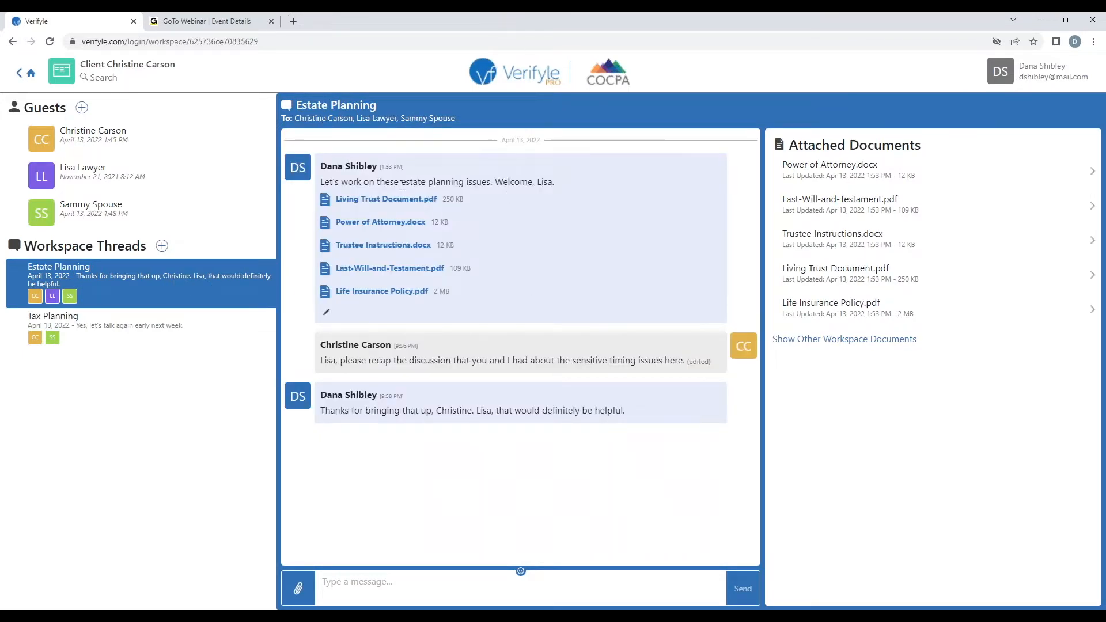
pyautogui.click(153, 330)
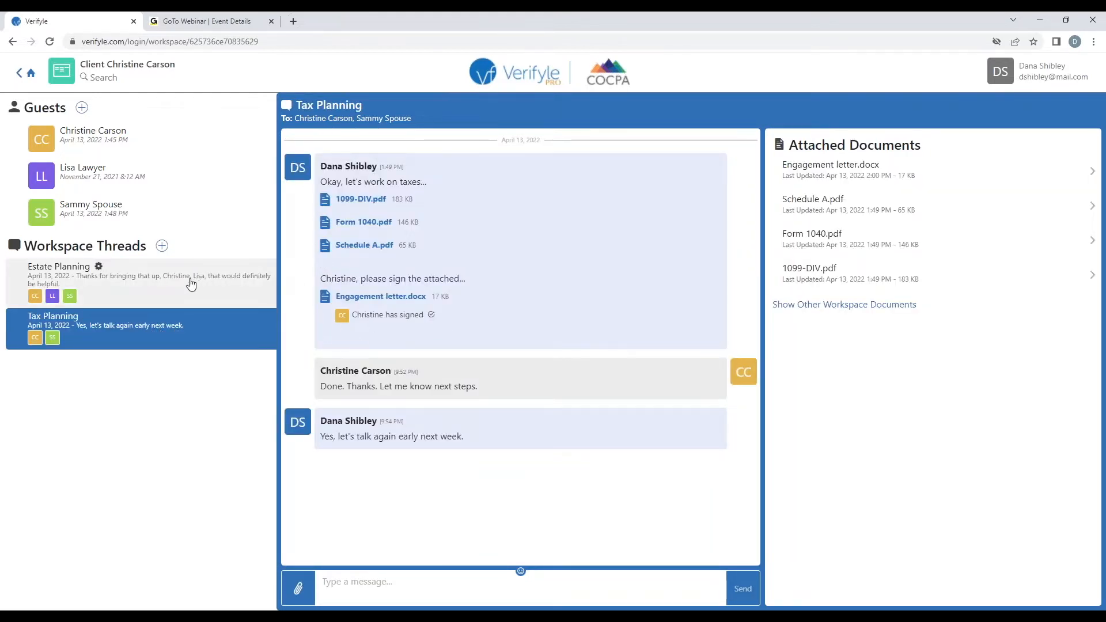
pyautogui.click(145, 281)
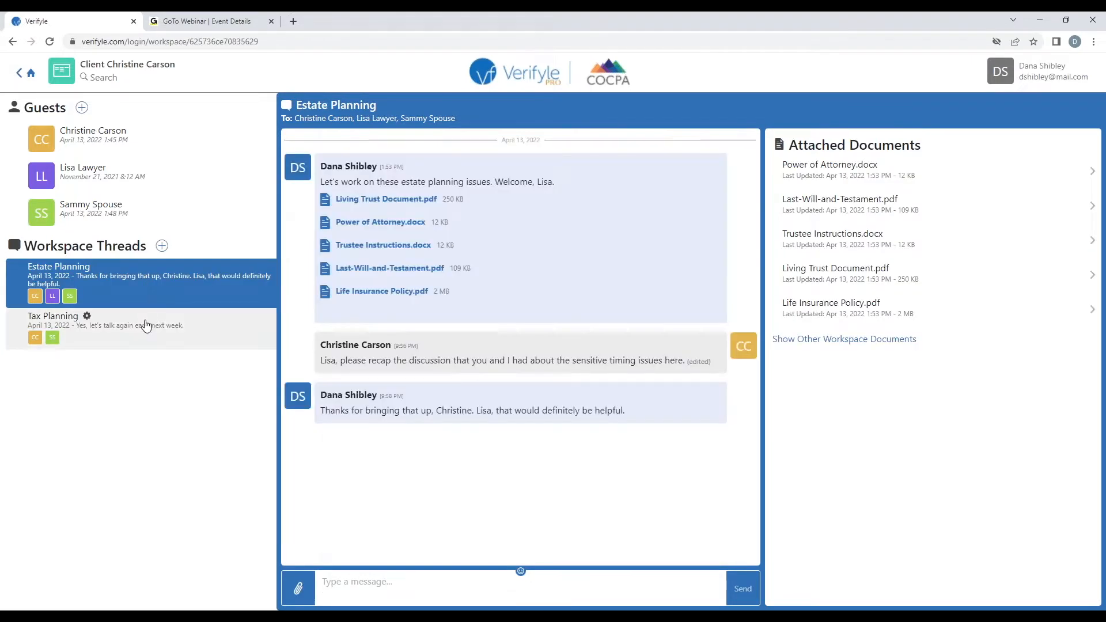
pyautogui.click(144, 330)
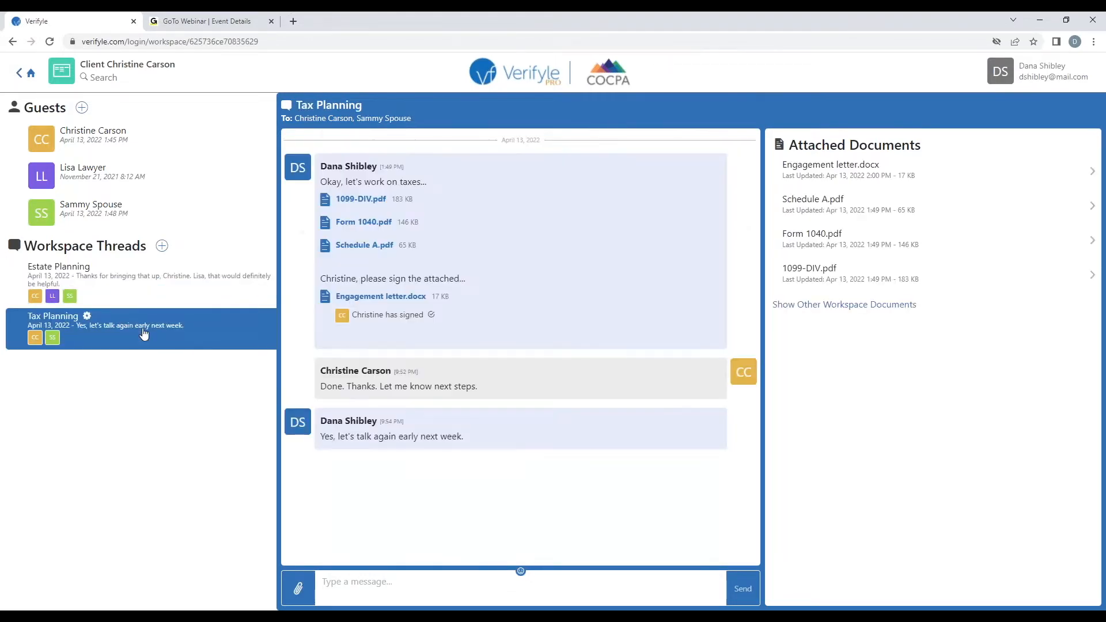
pyautogui.click(150, 286)
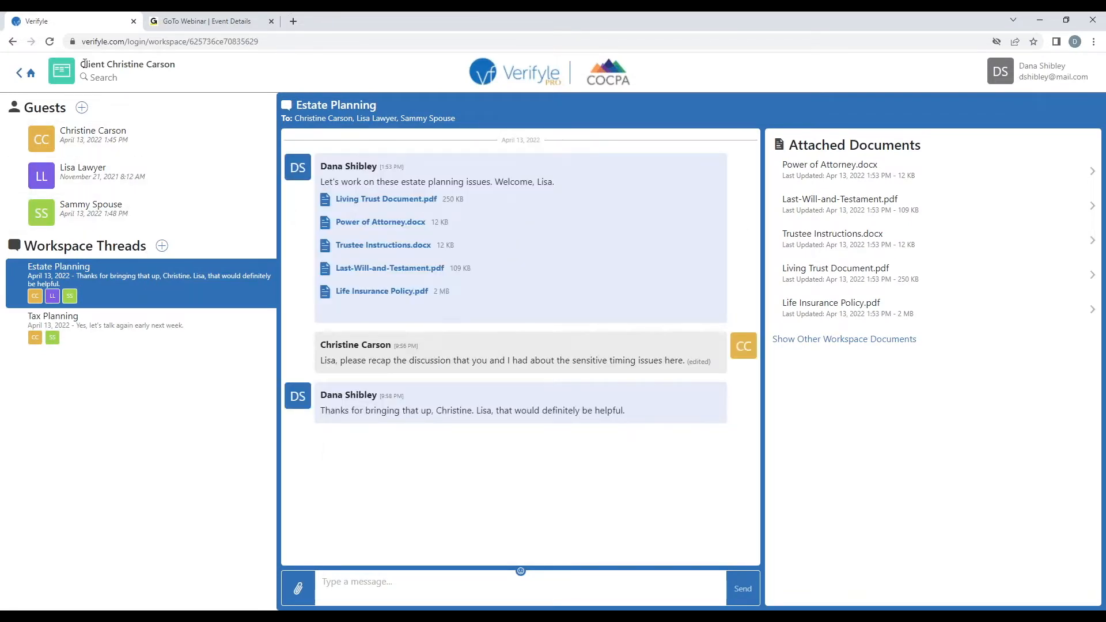
# Highlight the workspace name, view Tax Planning, then open the client guest's private messages
pyautogui.moveTo(83, 63); pyautogui.dragTo(171, 65)
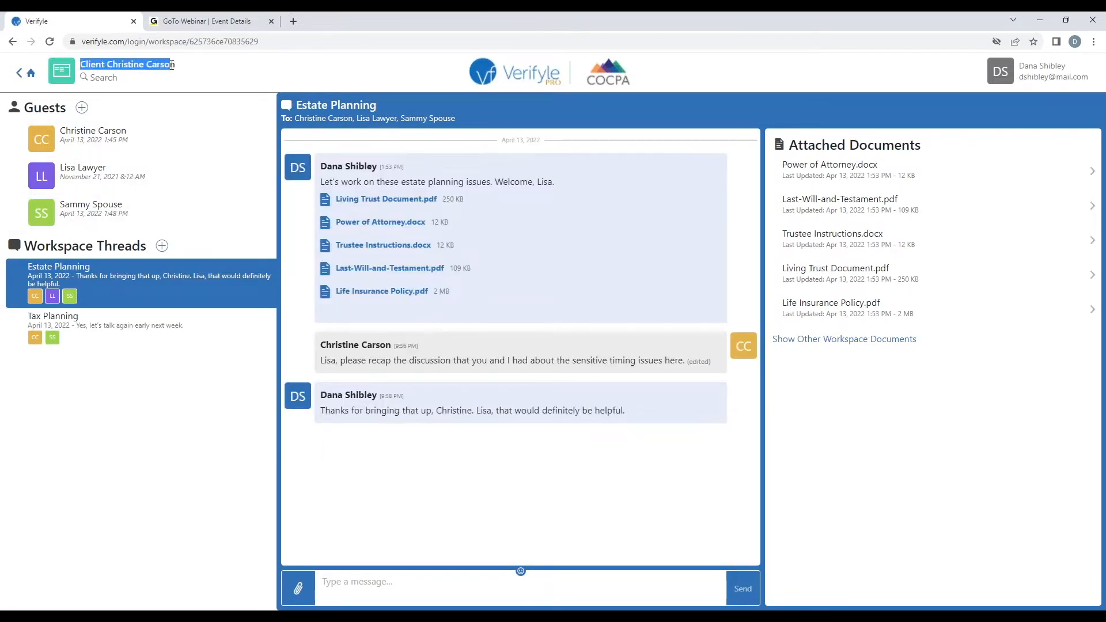
pyautogui.click(186, 72)
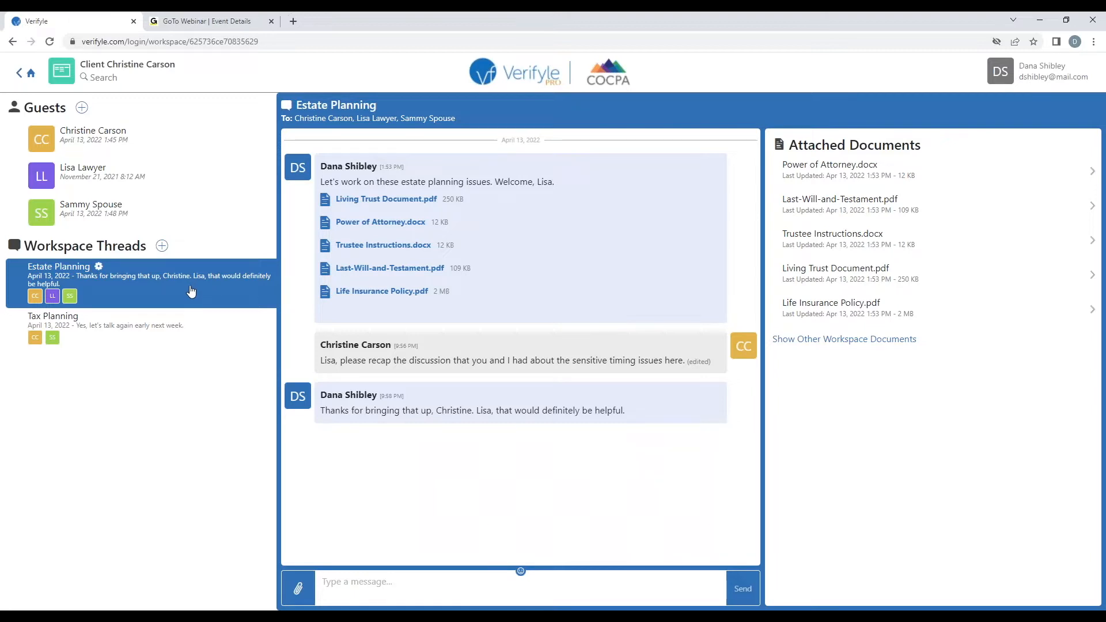
pyautogui.click(168, 326)
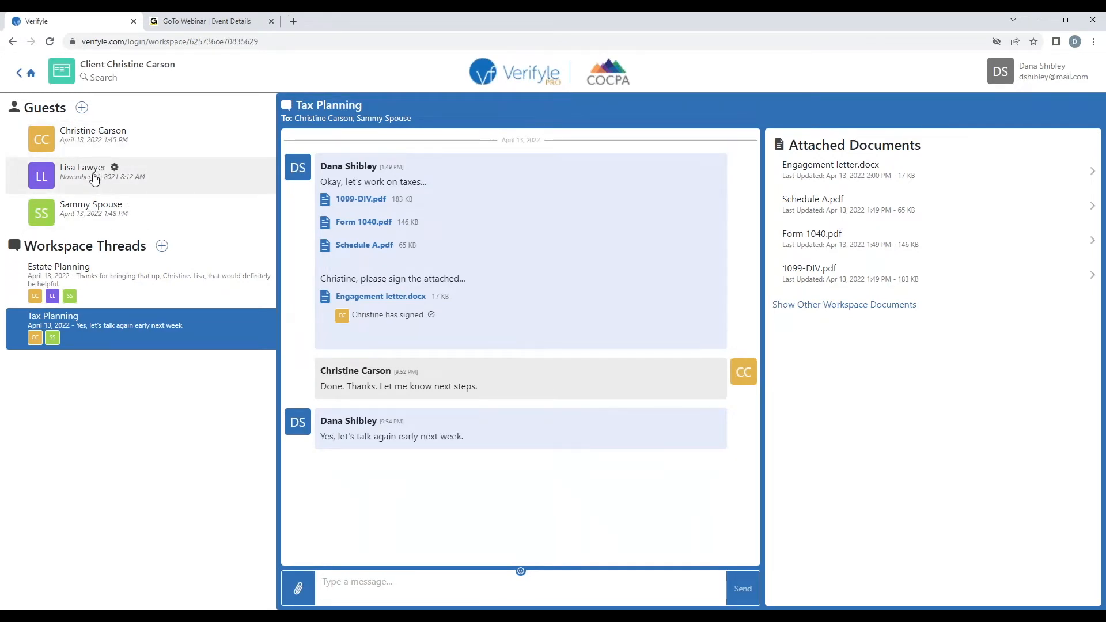
pyautogui.click(92, 136)
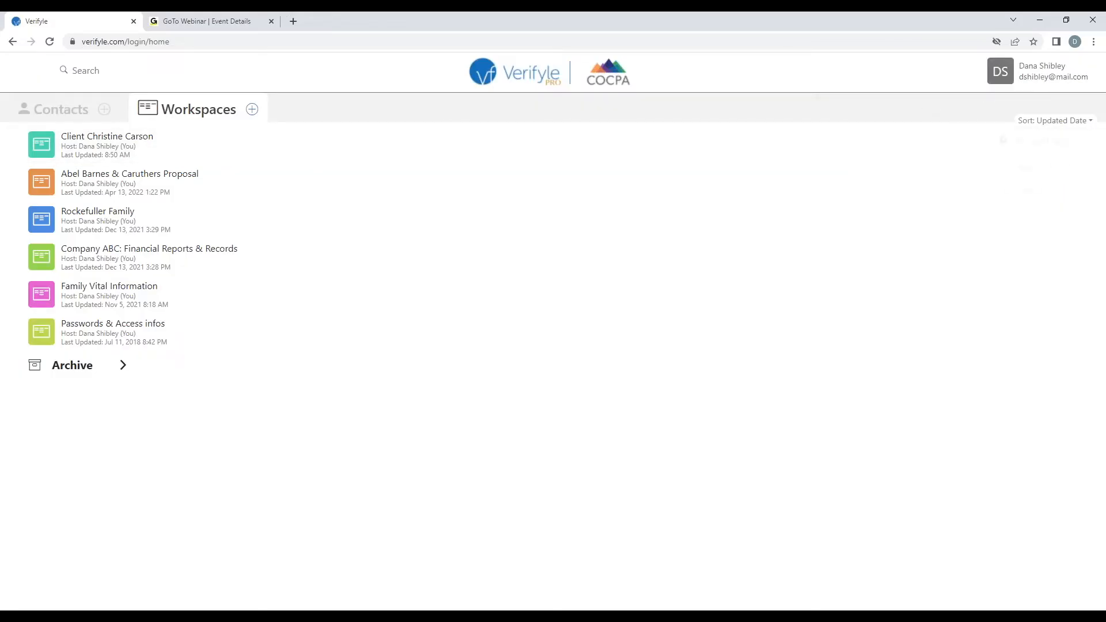
# Set the Session Management inactivity timeout to 2 days in Account Settings
pyautogui.click(1040, 71)
pyautogui.click(1057, 141)
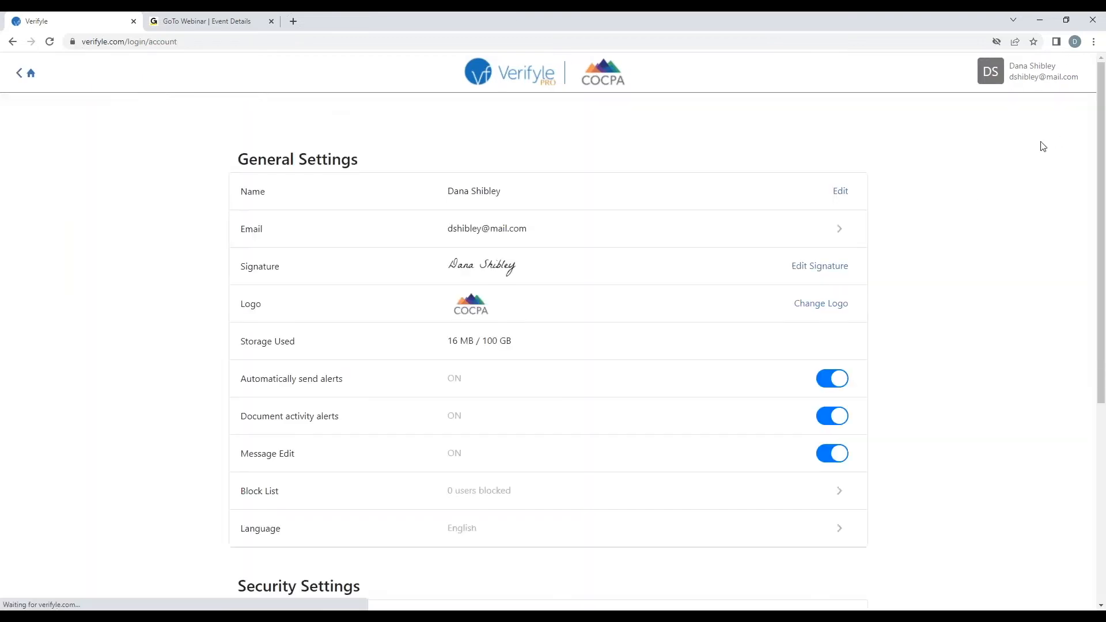
pyautogui.scroll(-5, 75, 376)
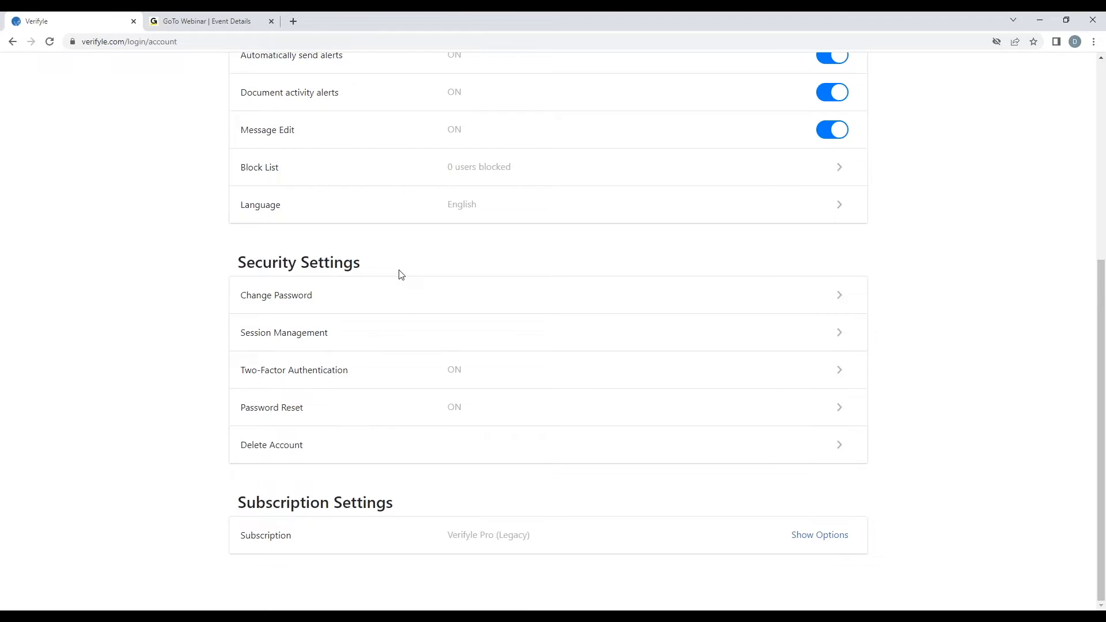
pyautogui.click(420, 330)
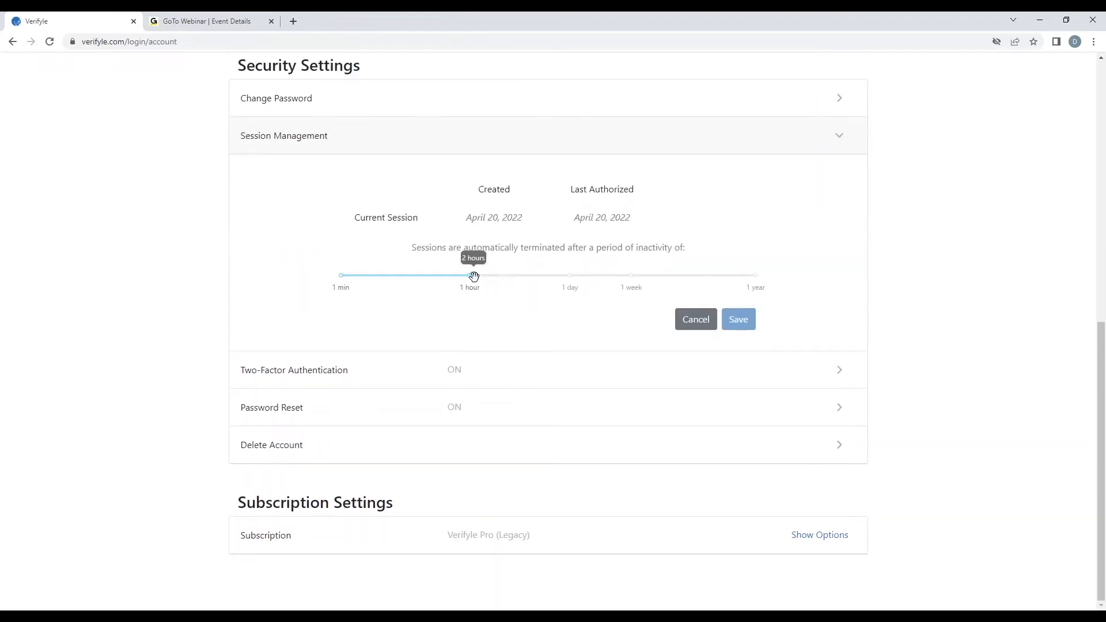
pyautogui.moveTo(472, 274)
pyautogui.mouseDown()
pyautogui.moveTo(665, 278)
pyautogui.moveTo(363, 285)
pyautogui.moveTo(473, 279)
pyautogui.mouseUp()
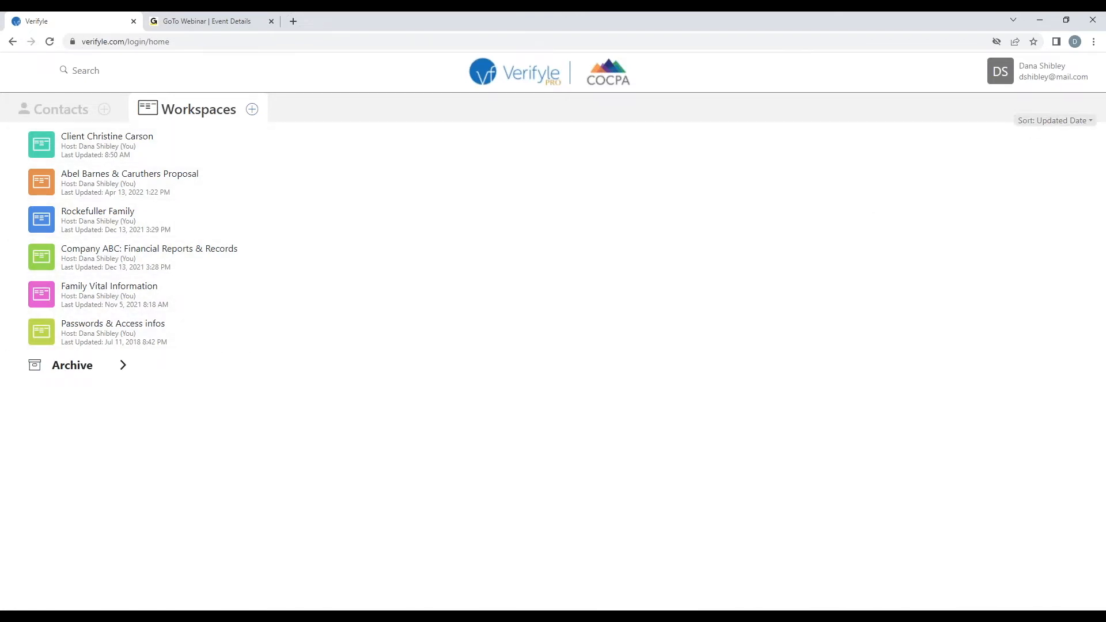
# Sort workspaces by Workspace Name, revert to Updated Date, then switch to the Contacts list
pyautogui.click(1029, 124)
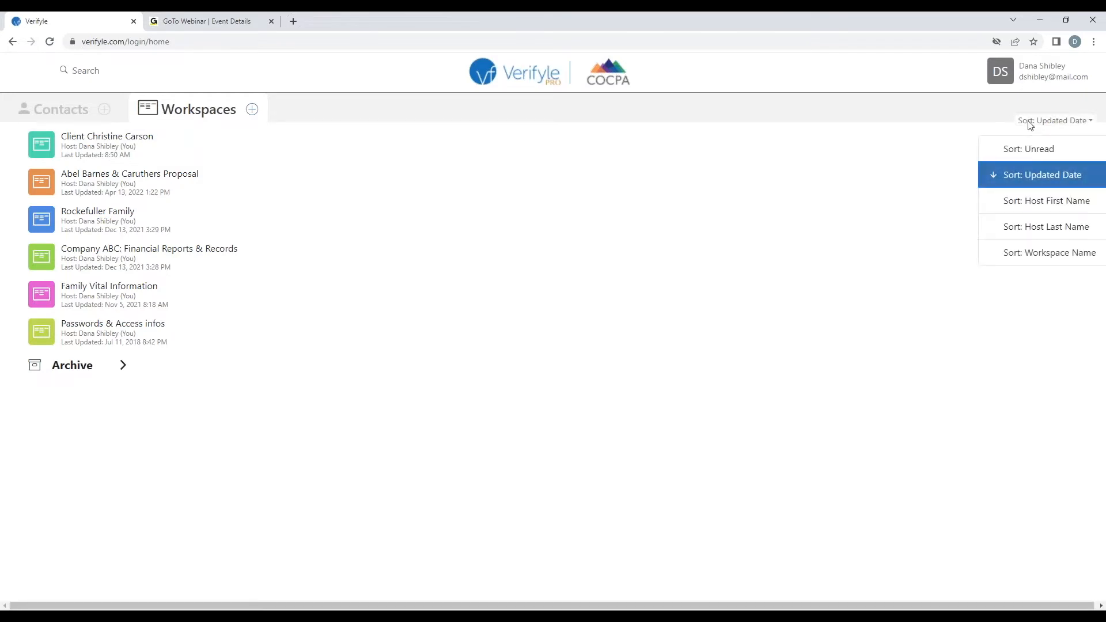
pyautogui.click(991, 253)
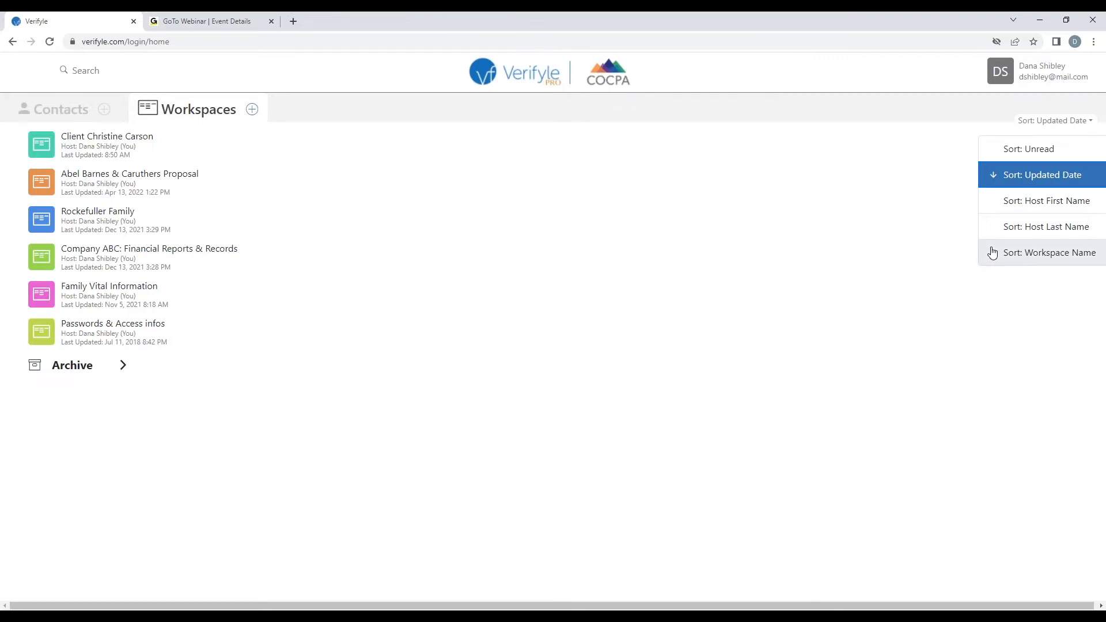
pyautogui.click(1028, 122)
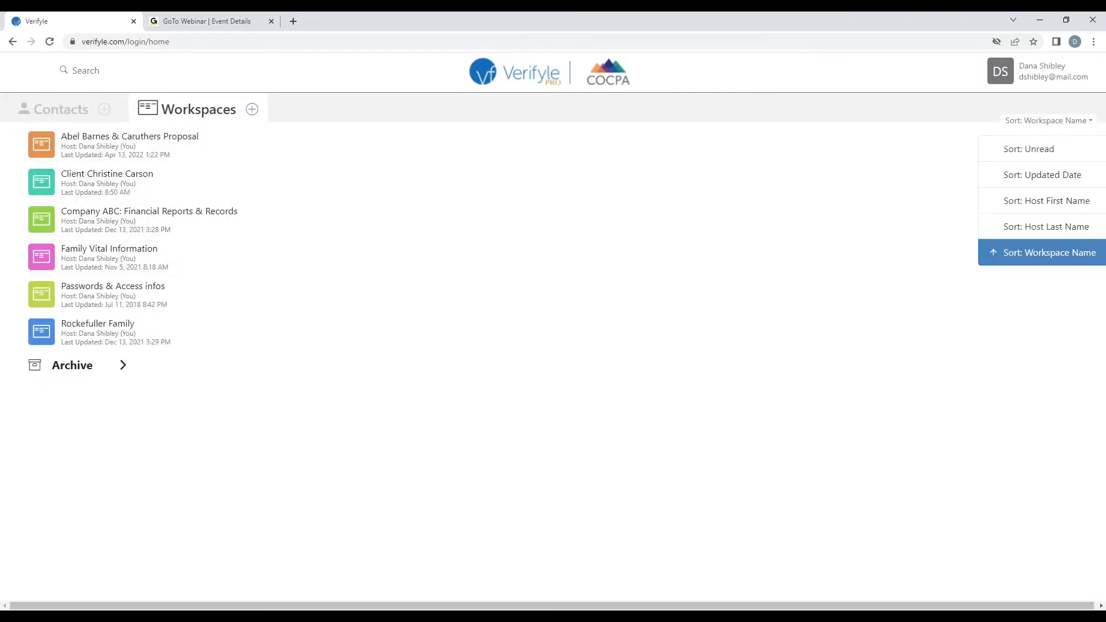
pyautogui.click(989, 175)
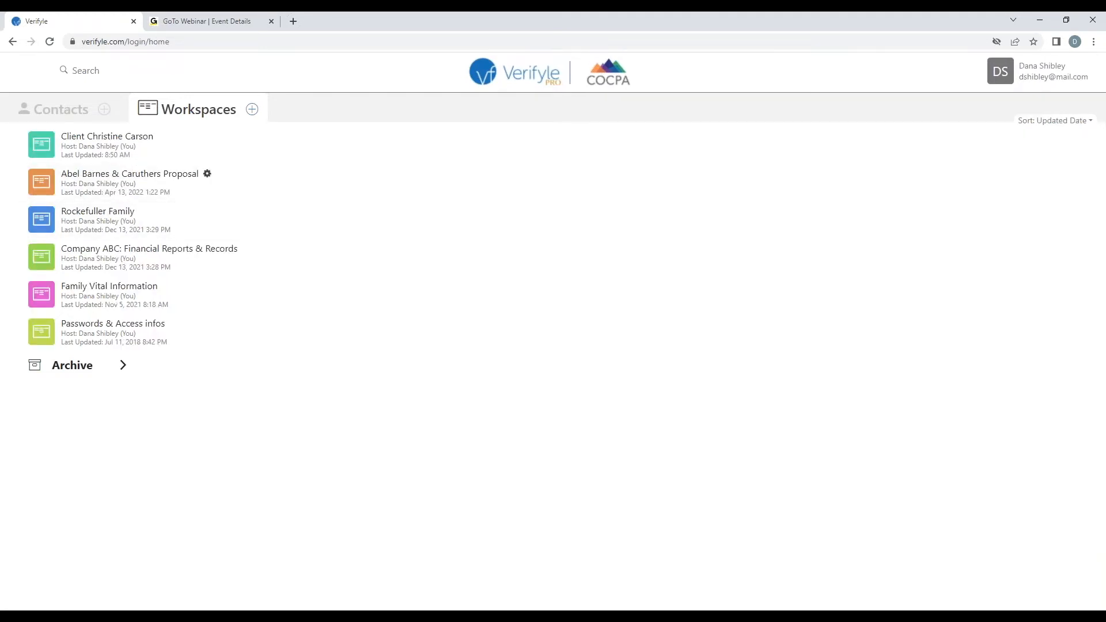
pyautogui.click(72, 109)
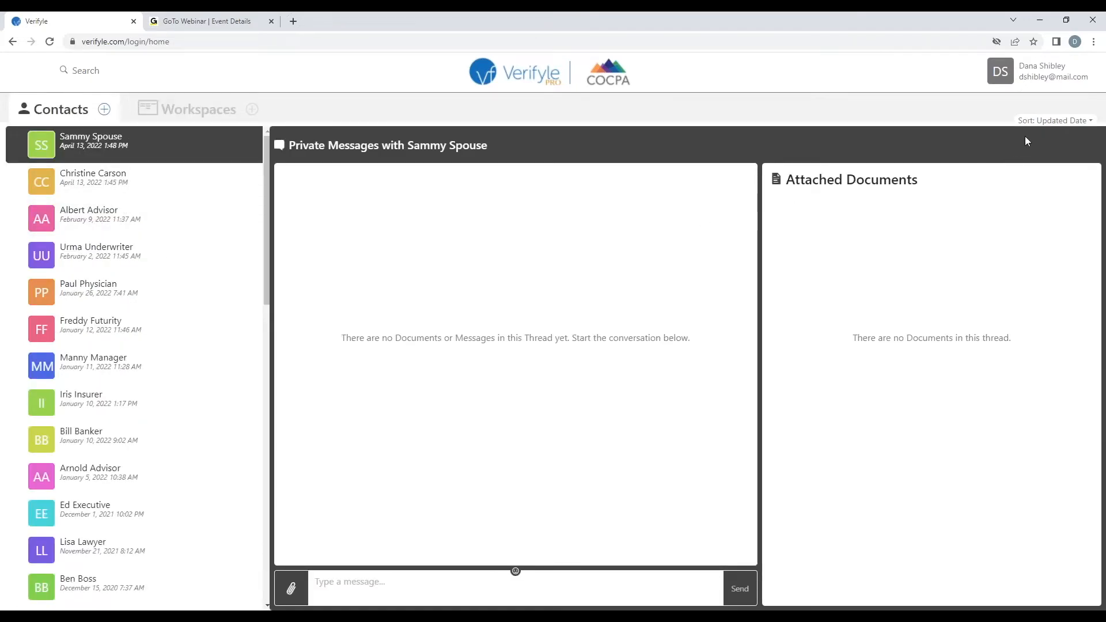
# Sort contacts by Last Name, then switch the sort back to Updated Date
pyautogui.click(1036, 121)
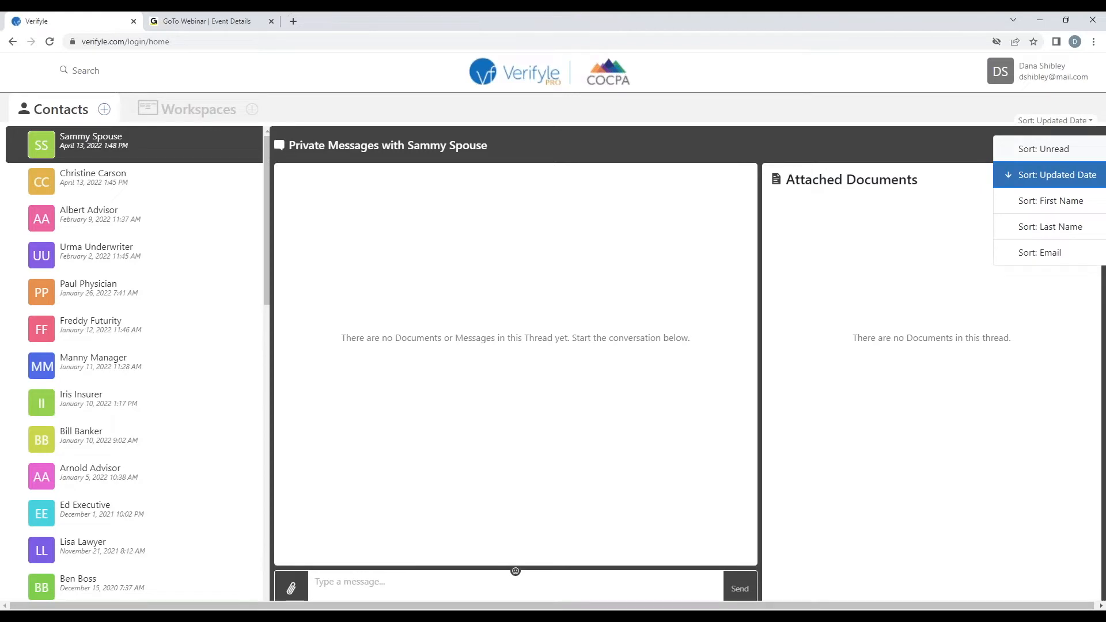
pyautogui.click(1003, 225)
pyautogui.click(1059, 121)
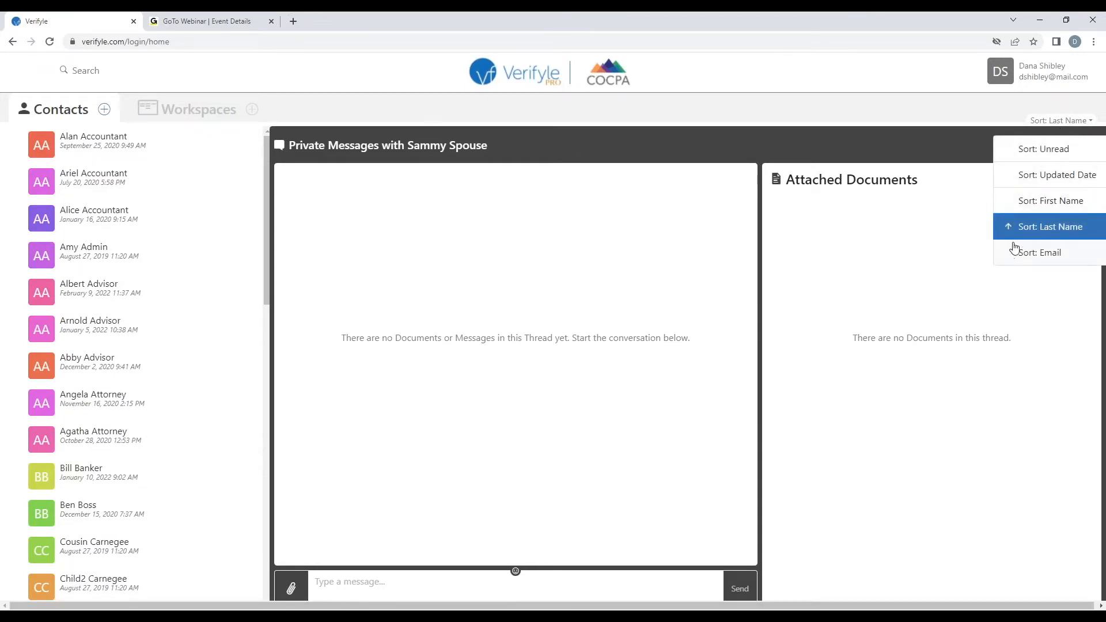
pyautogui.click(1007, 176)
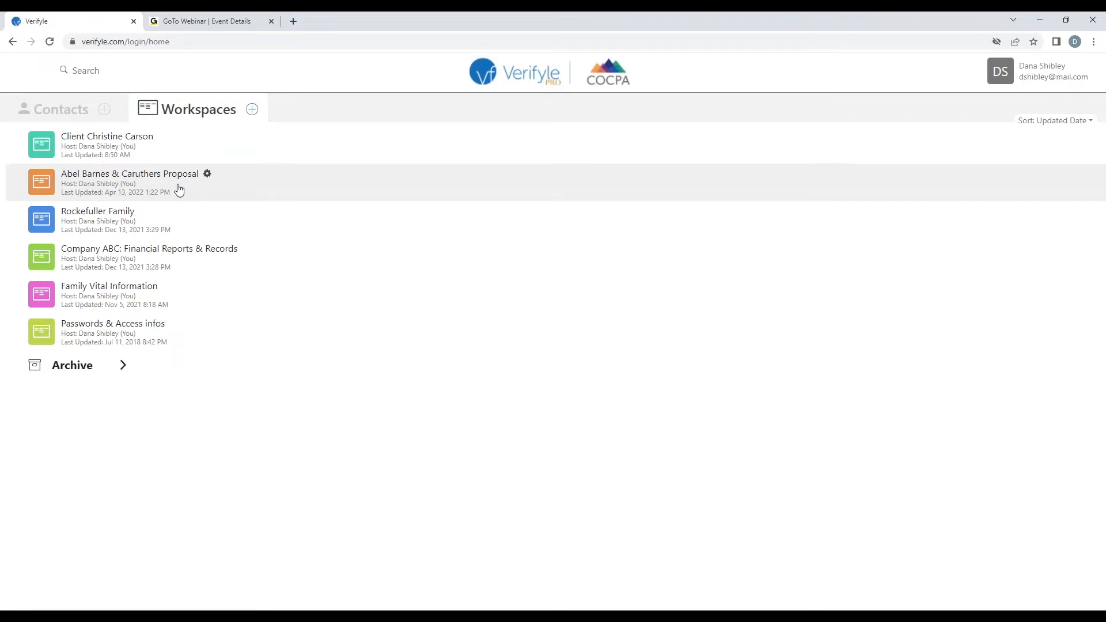
# Archive the Abel Barnes & Caruthers Proposal workspace, then expand Archive and show its options
pyautogui.click(207, 174)
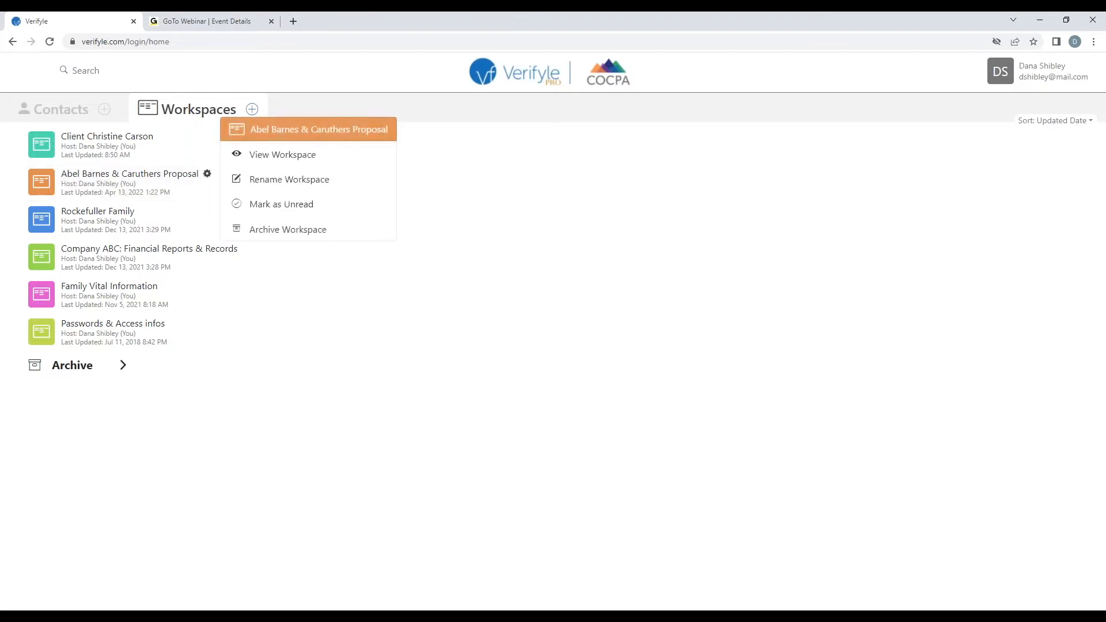
pyautogui.click(337, 229)
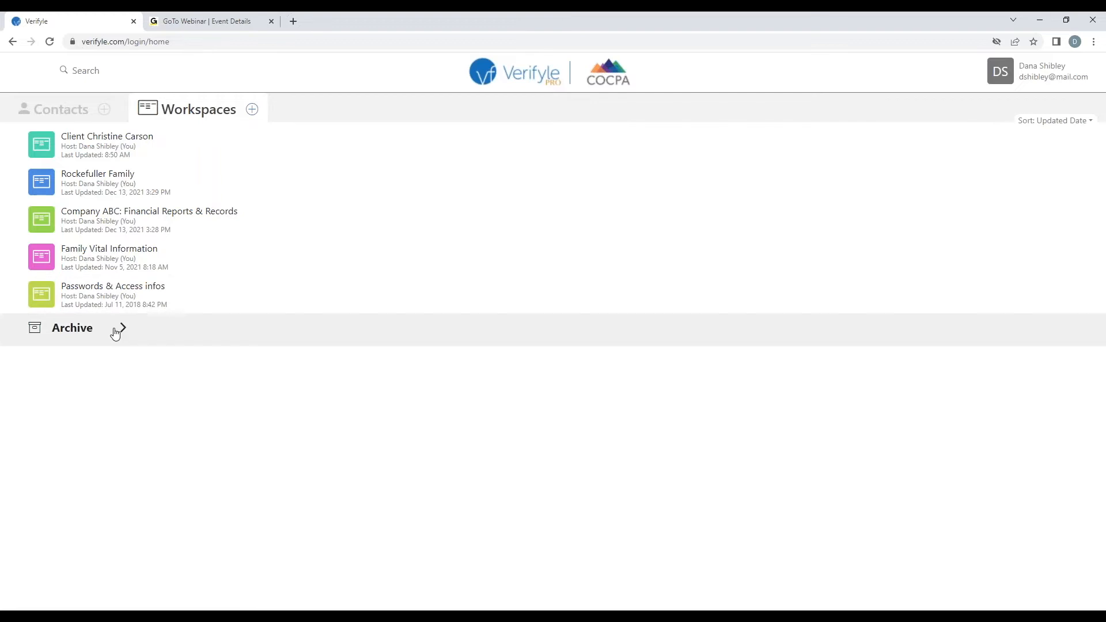
pyautogui.click(117, 329)
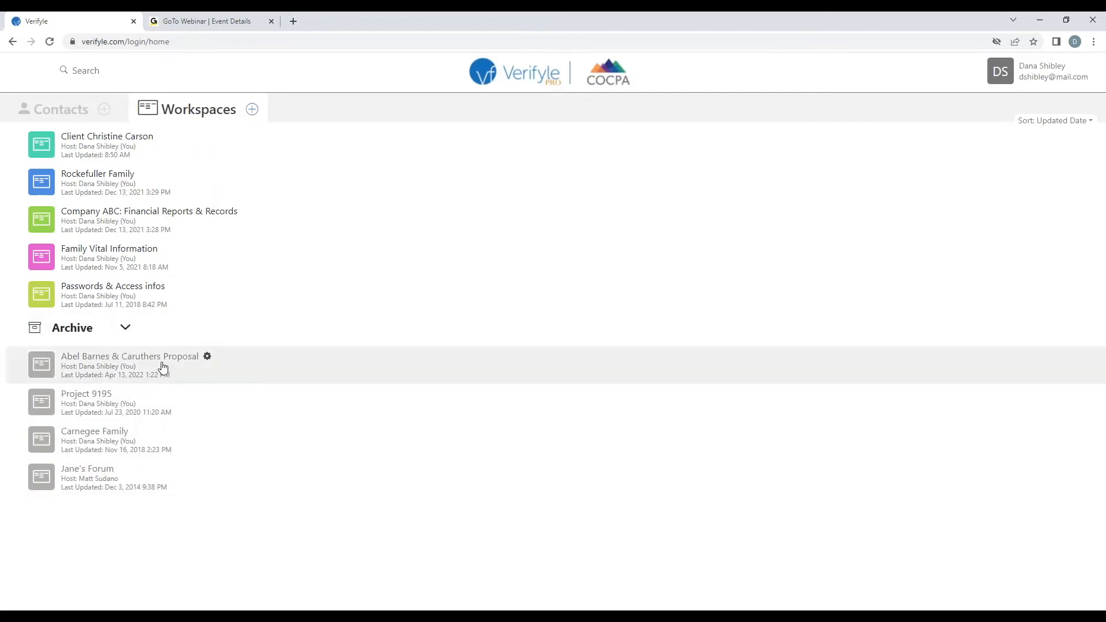
pyautogui.click(207, 356)
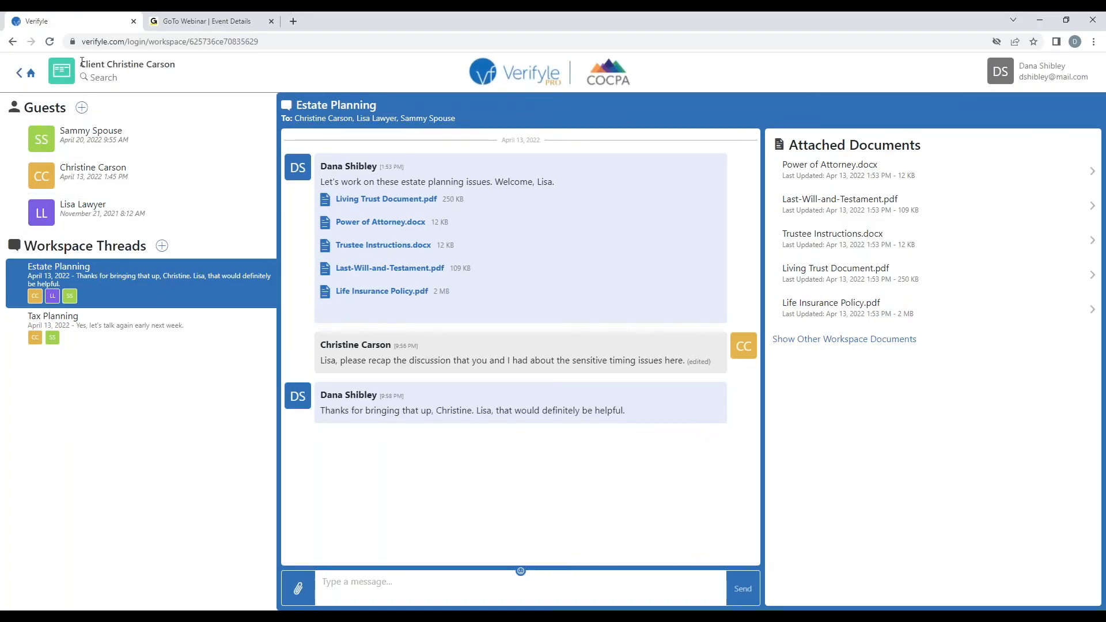
# Highlight the client workspace's name, view Tax Planning, then return to Estate Planning
pyautogui.moveTo(82, 61); pyautogui.dragTo(169, 59)
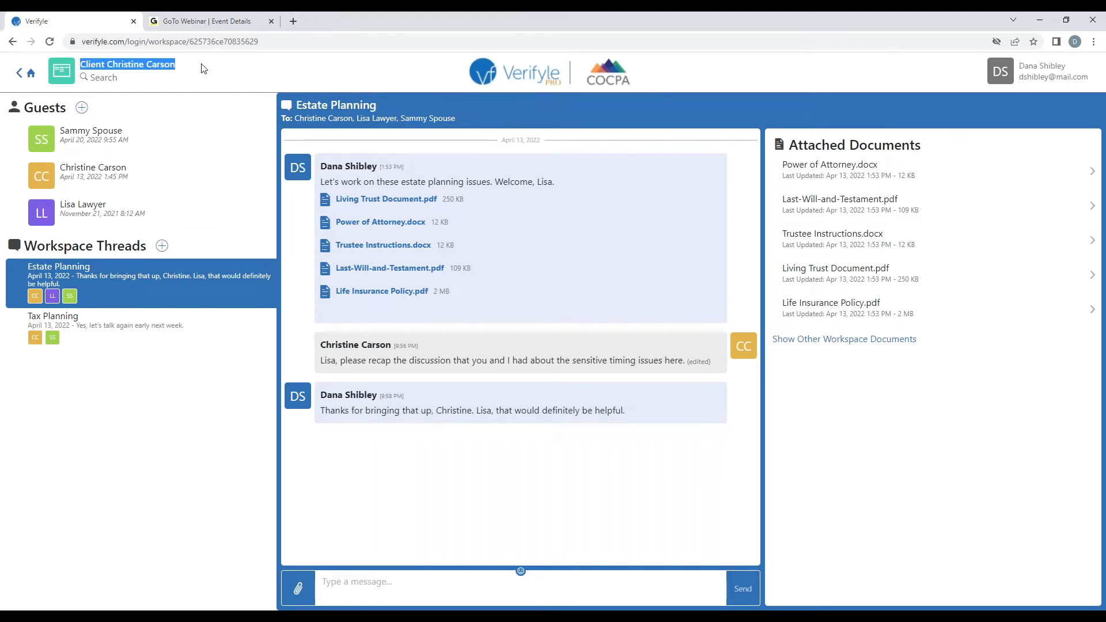
pyautogui.click(185, 318)
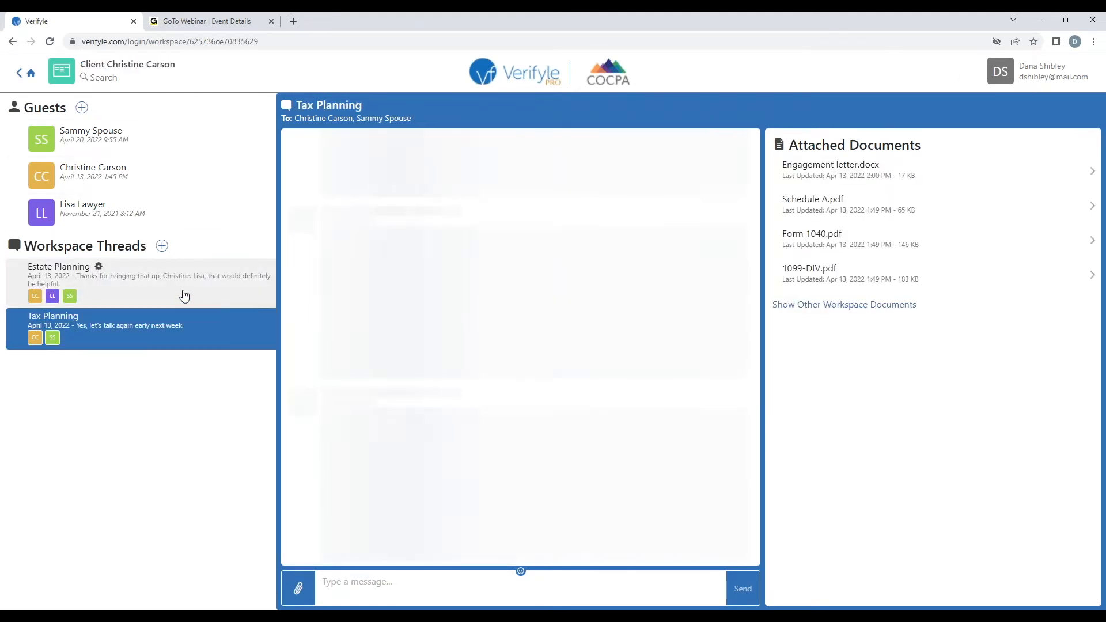
pyautogui.click(183, 295)
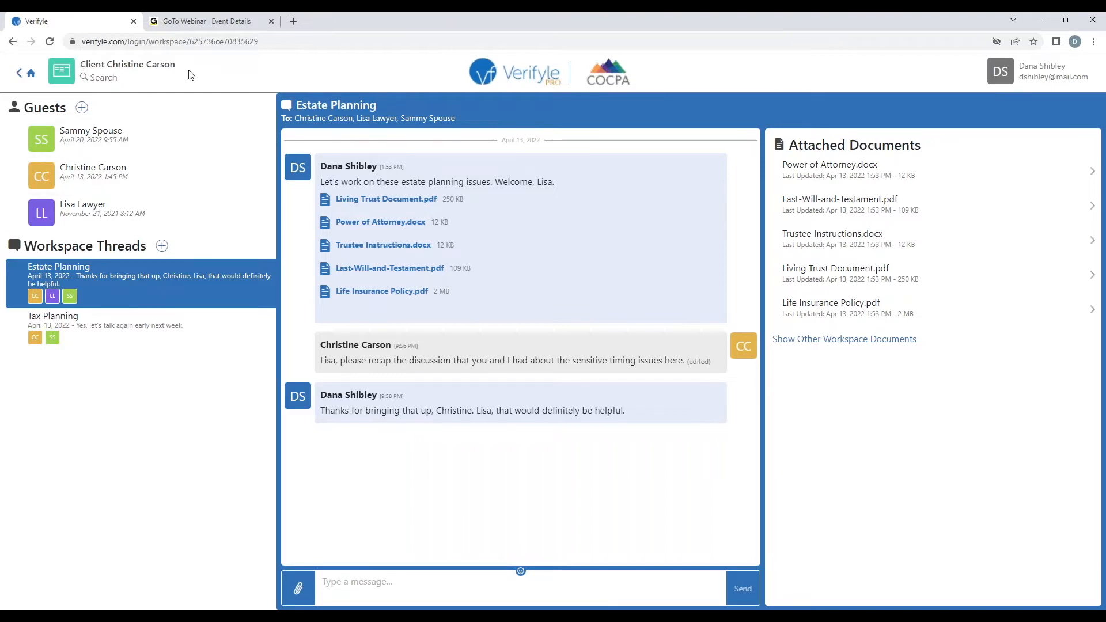
# Create a new workspace thread named 'My reference materials'
pyautogui.click(161, 246)
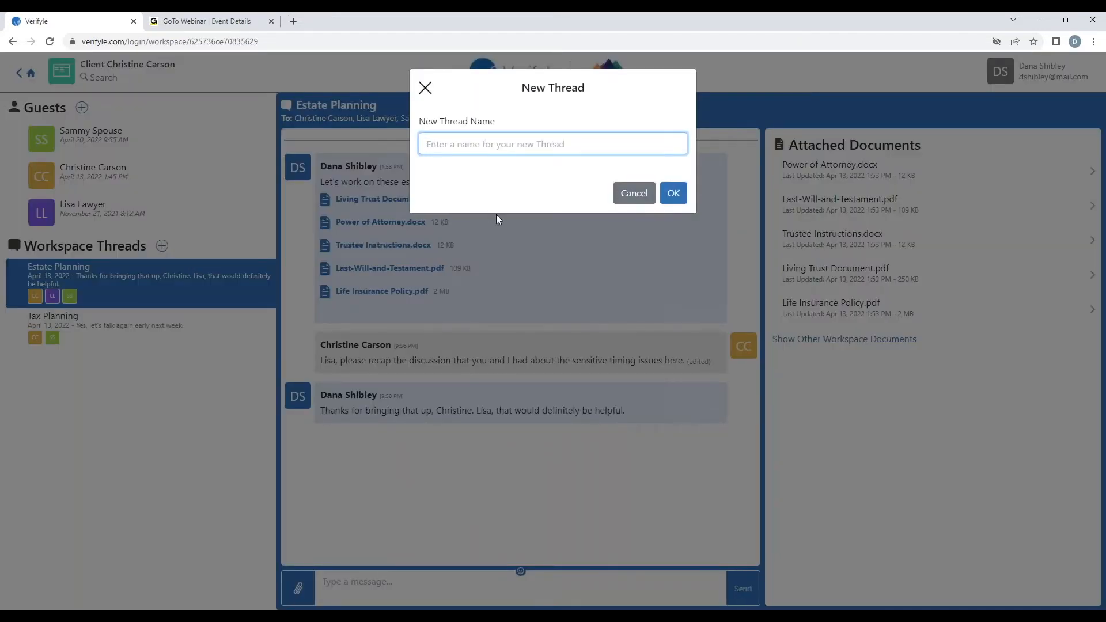
pyautogui.write('My reference materials')
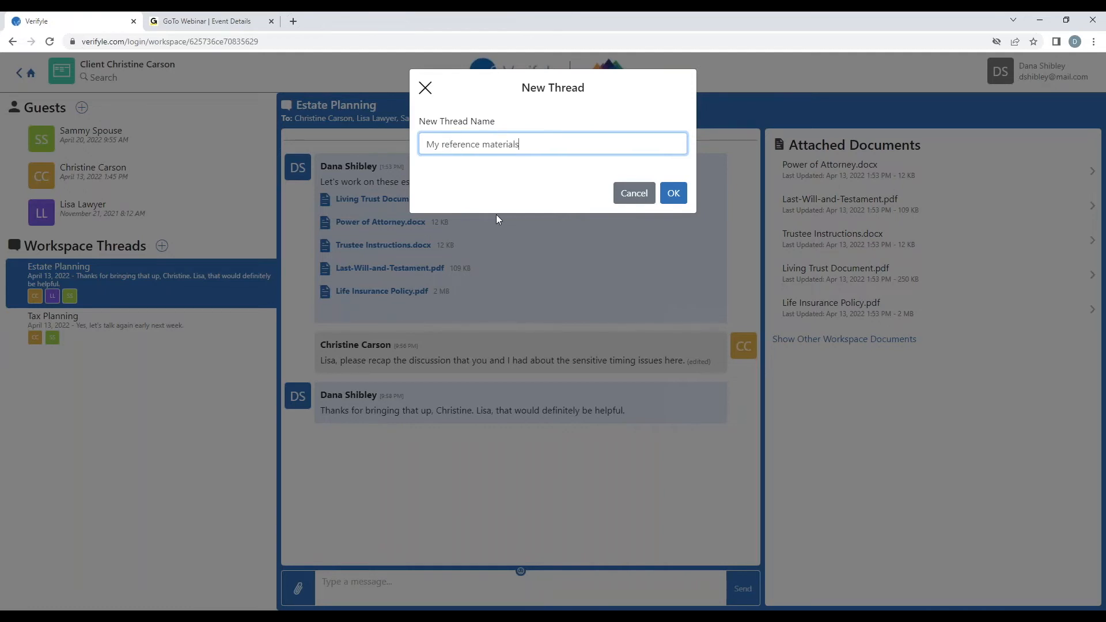
pyautogui.click(674, 193)
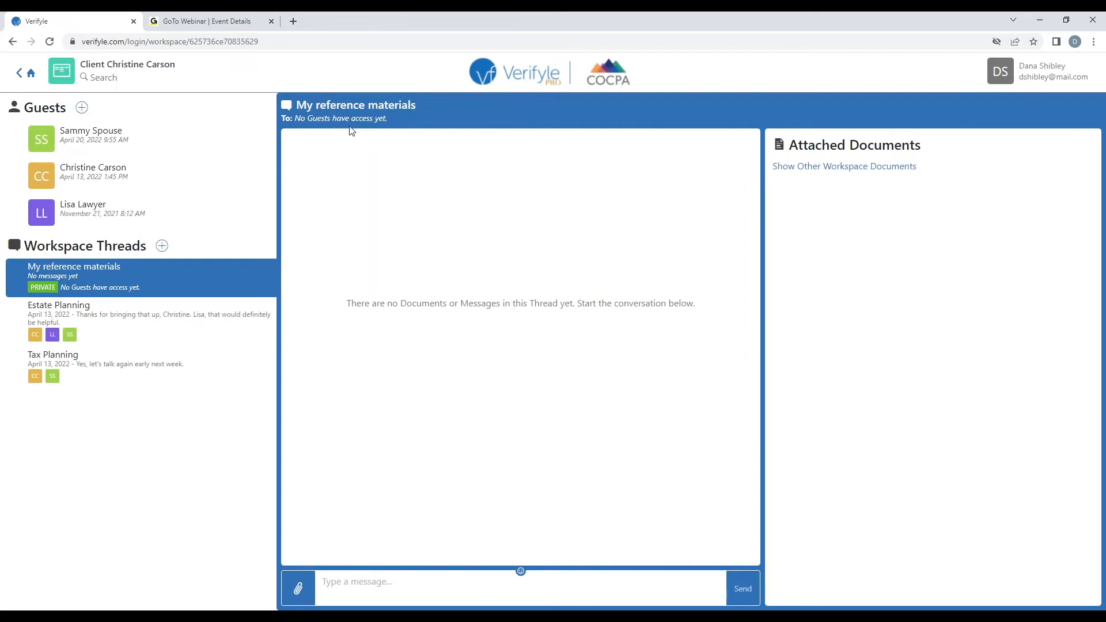
# Attach four sample files, Asset Allocation through birth certificate, and send them to the thread
pyautogui.click(304, 593)
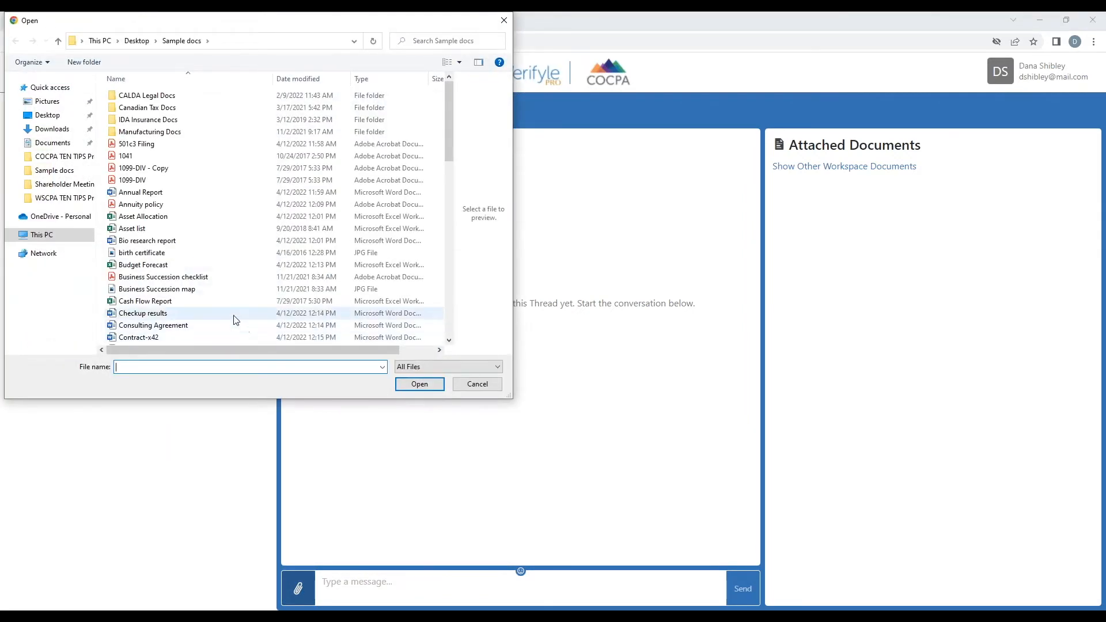
pyautogui.click(179, 222)
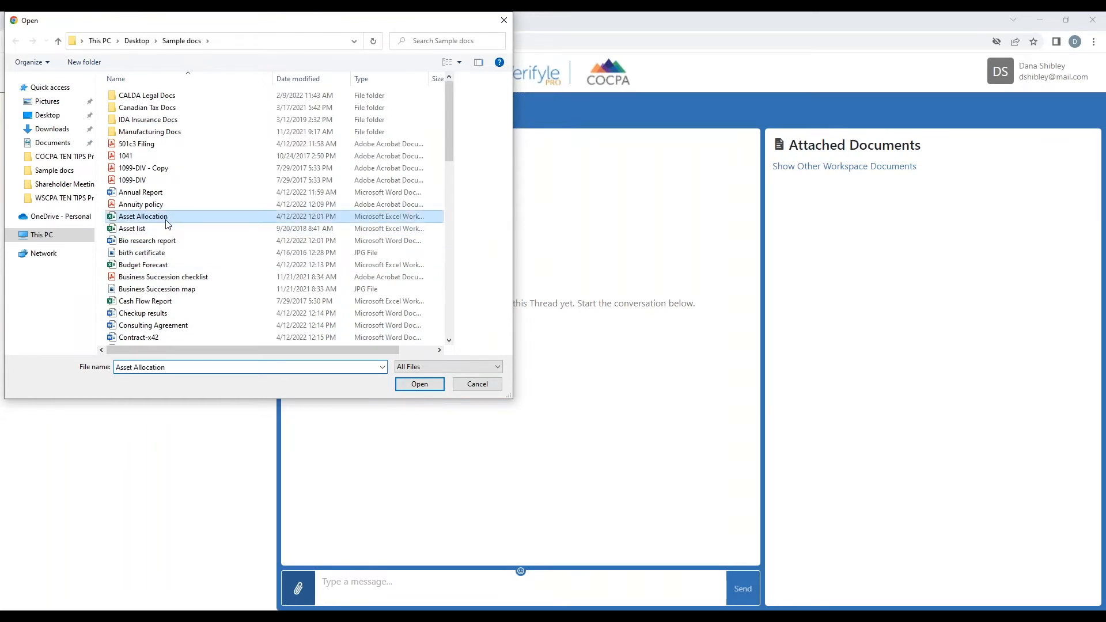
pyautogui.keyDown('shift'); pyautogui.click(167, 254); pyautogui.keyUp('shift')
pyautogui.moveTo(175, 227); pyautogui.dragTo(616, 569)
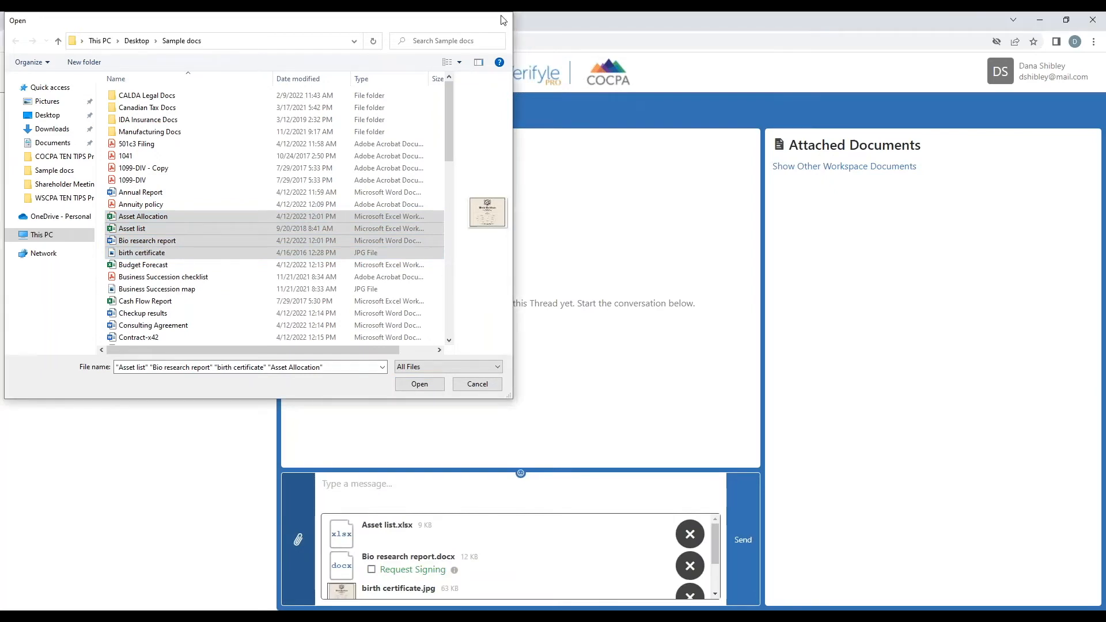
pyautogui.click(504, 20)
pyautogui.click(740, 534)
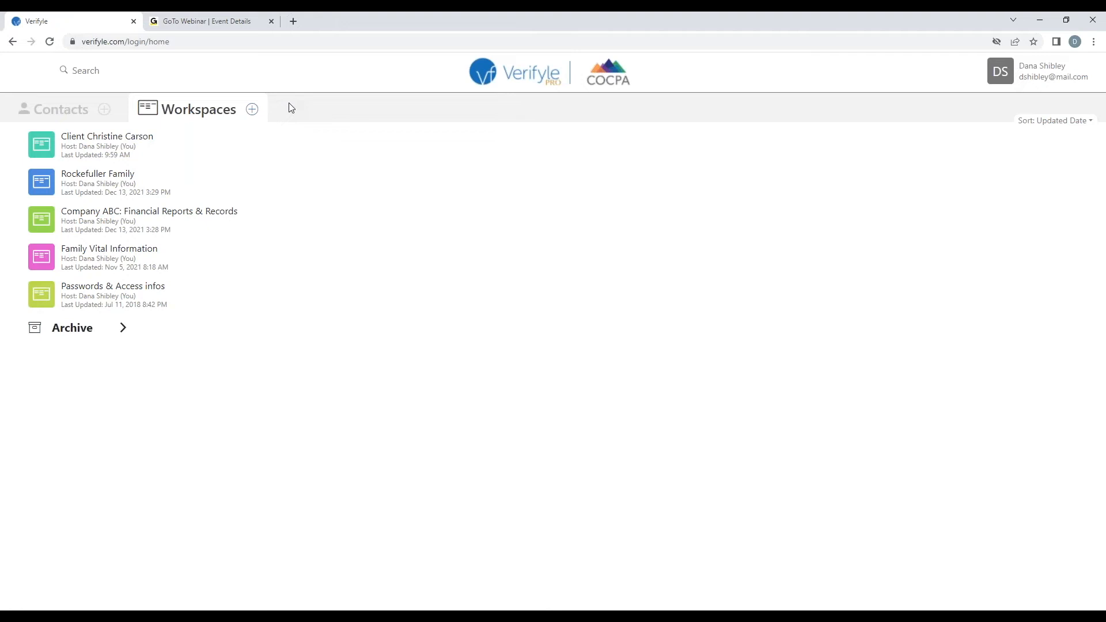
# Create a workspace named 'Strategic Plan' and open it
pyautogui.click(254, 111)
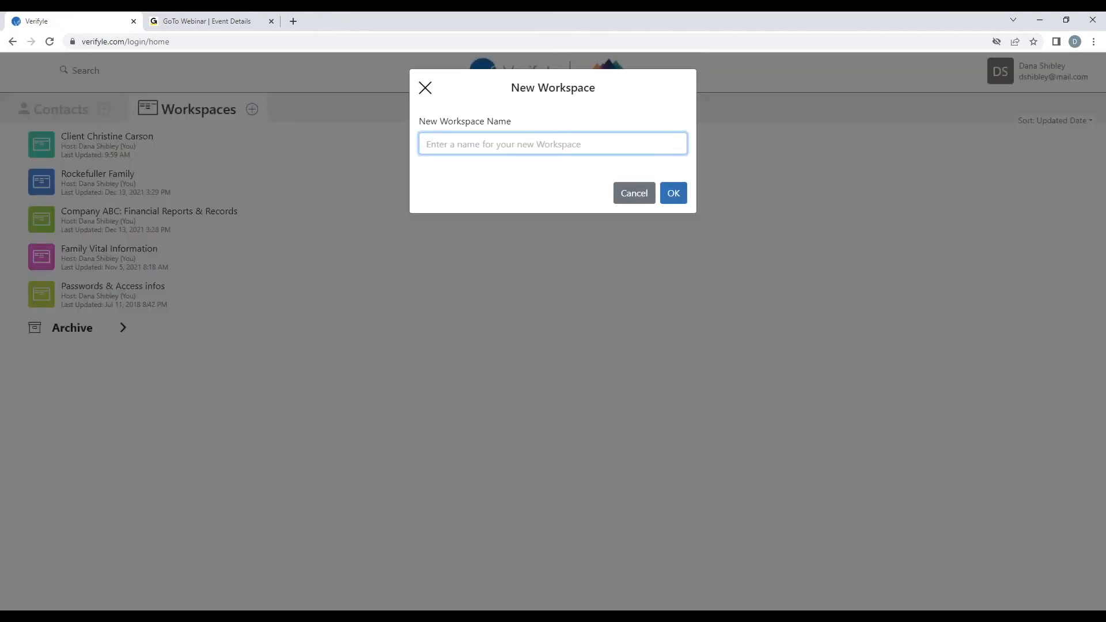
pyautogui.write('Strateg')
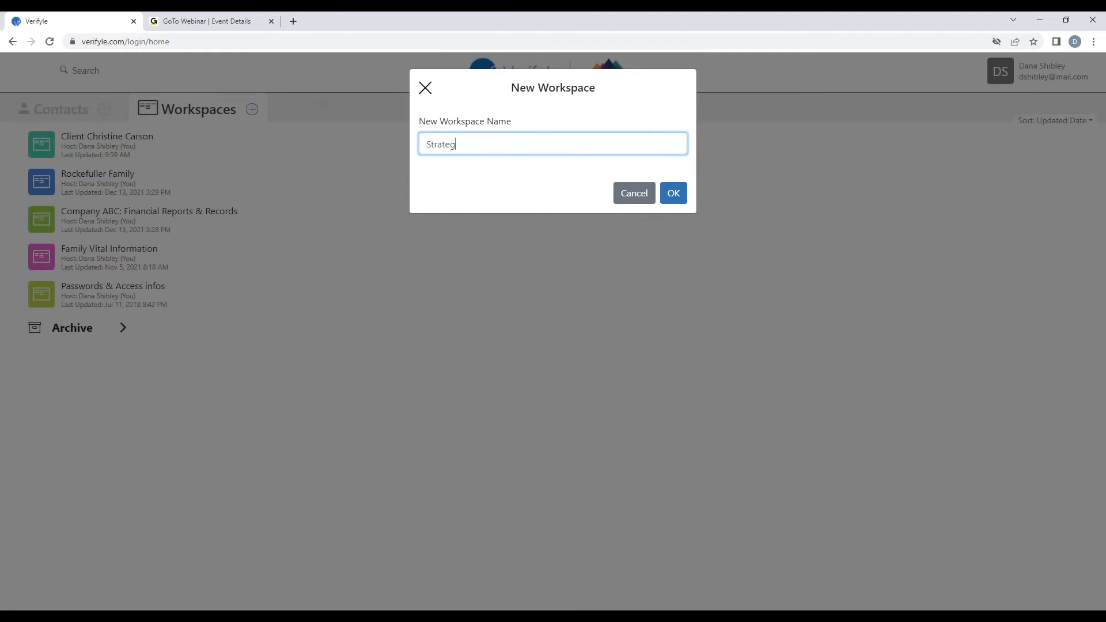
pyautogui.write('ic Plan')
pyautogui.click(671, 192)
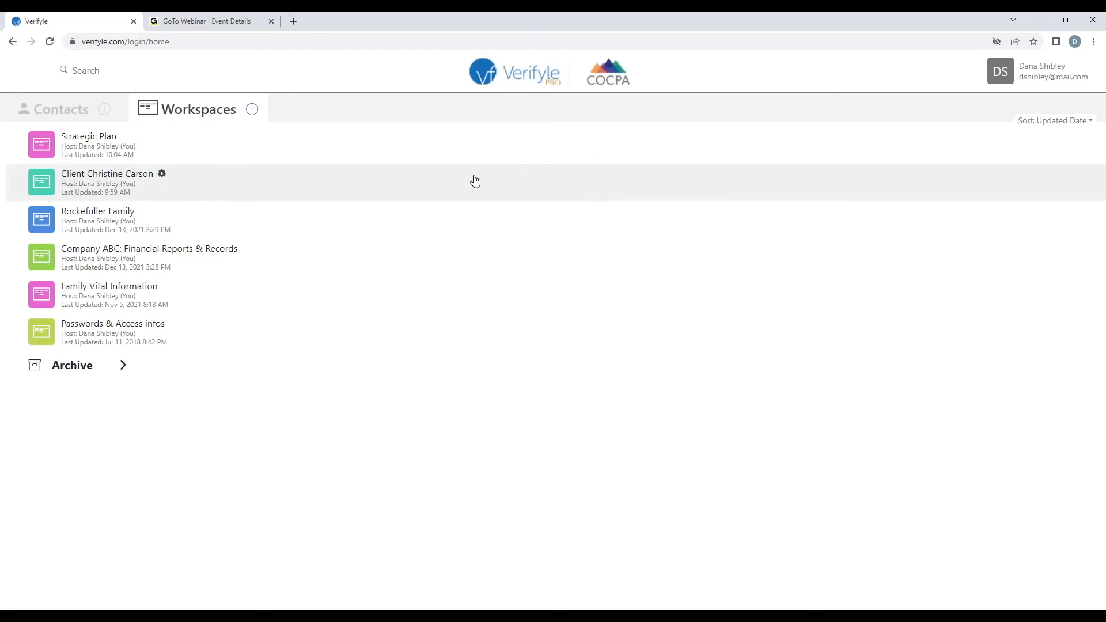
pyautogui.click(96, 145)
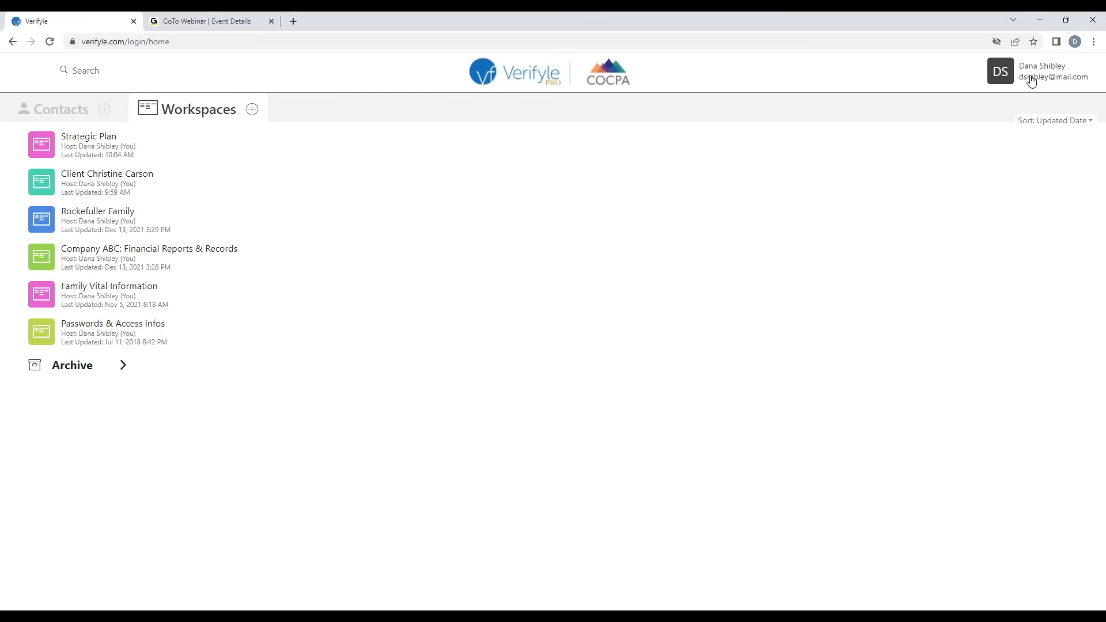
# Check the Signing Archive's audit report for Engagement letter.docx, then start a new contact from Contacts
pyautogui.click(1033, 77)
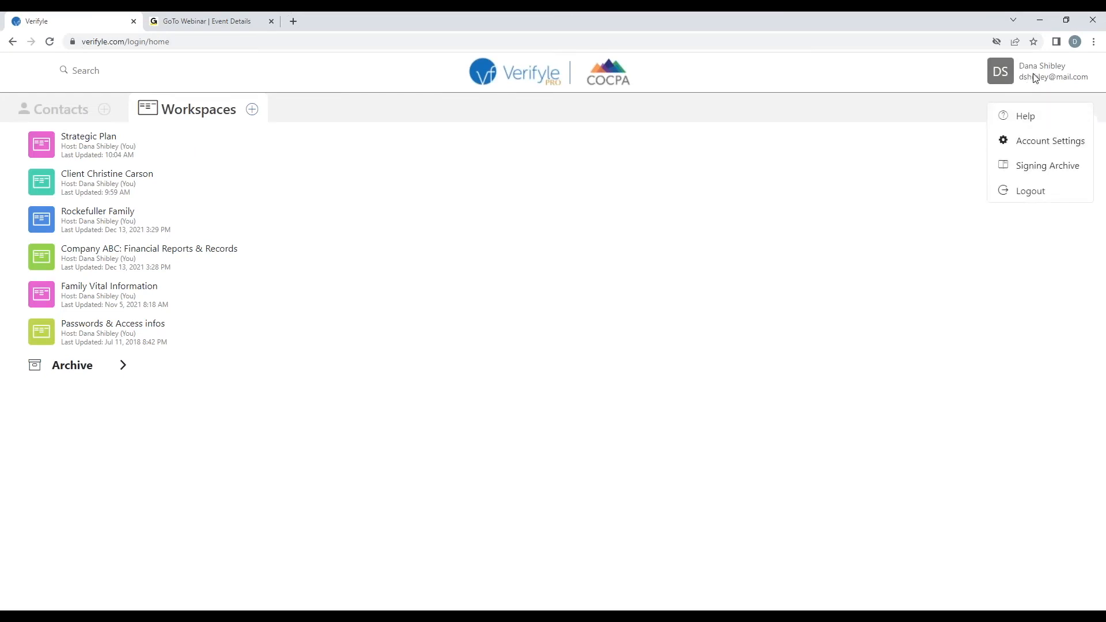
pyautogui.click(1037, 166)
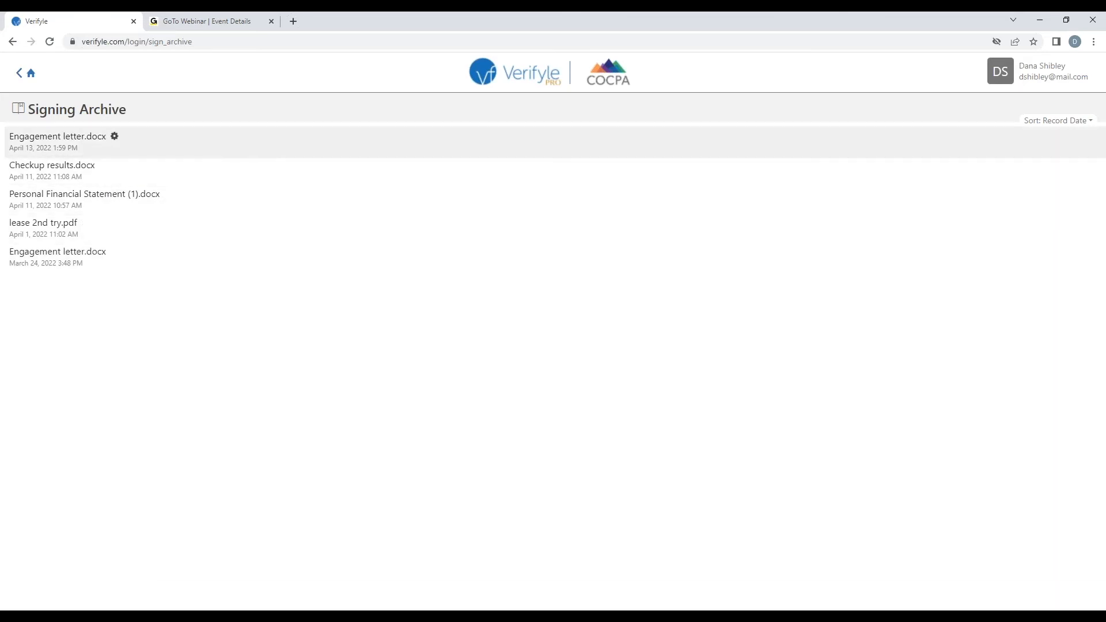
pyautogui.click(114, 137)
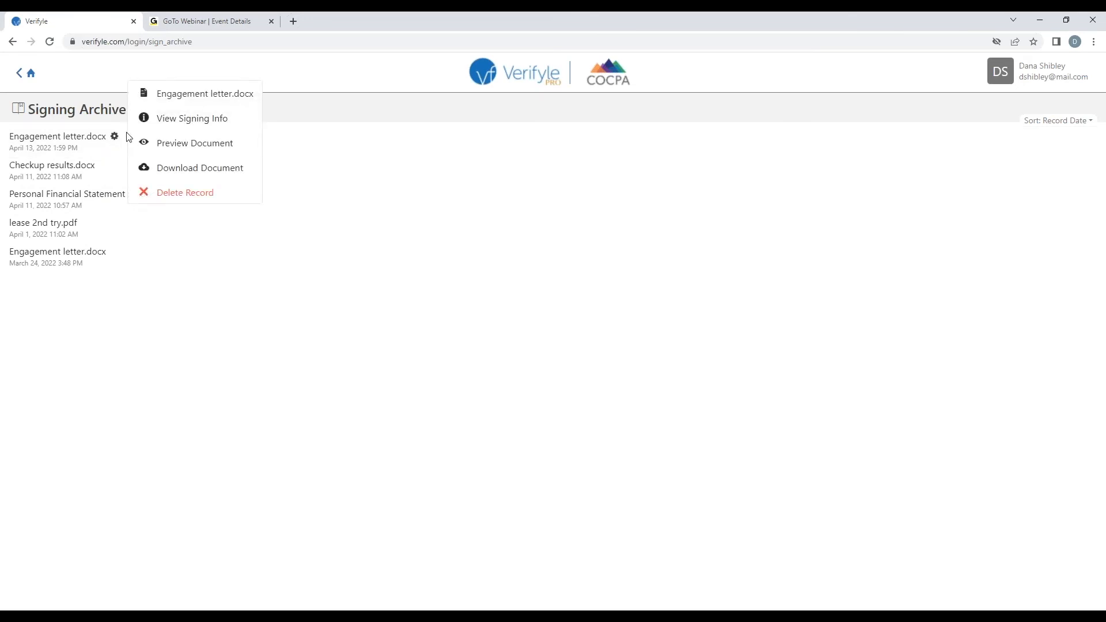
pyautogui.click(205, 118)
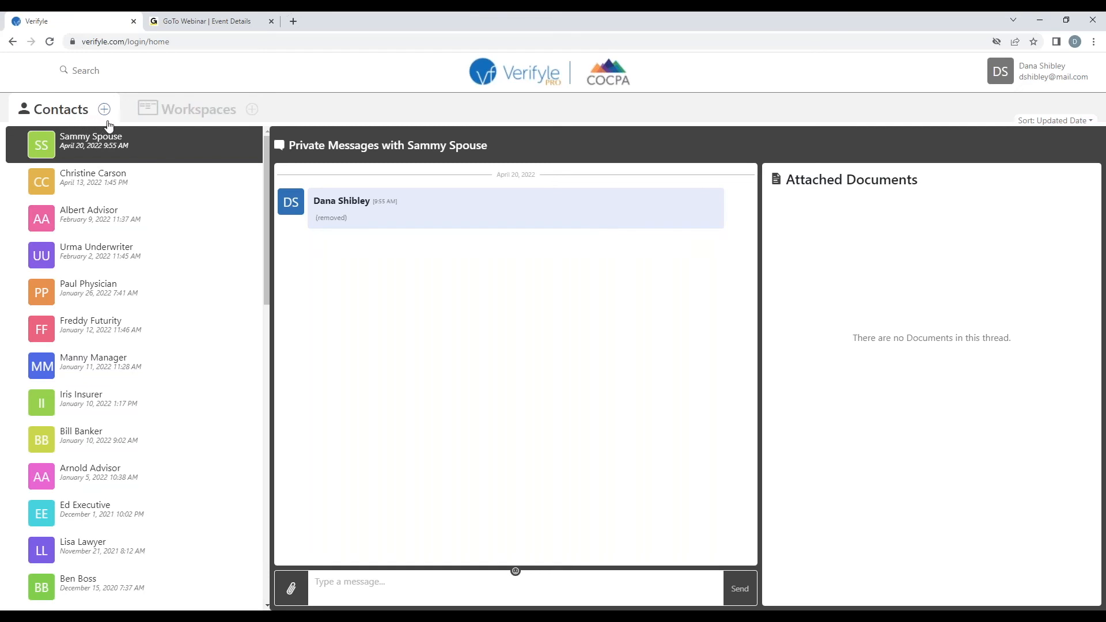
pyautogui.click(104, 110)
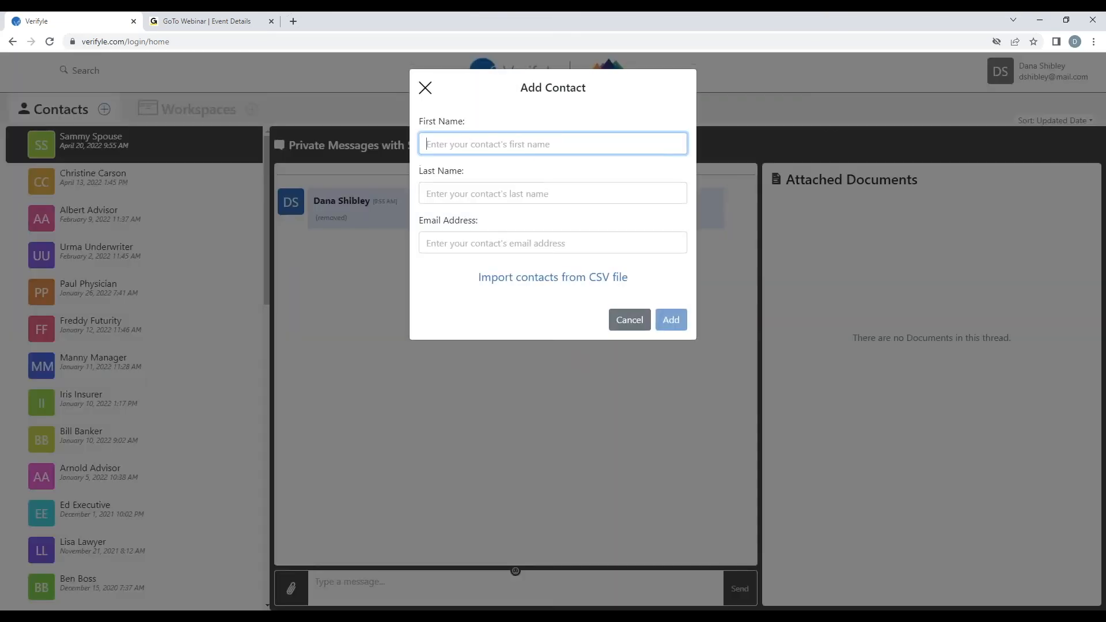